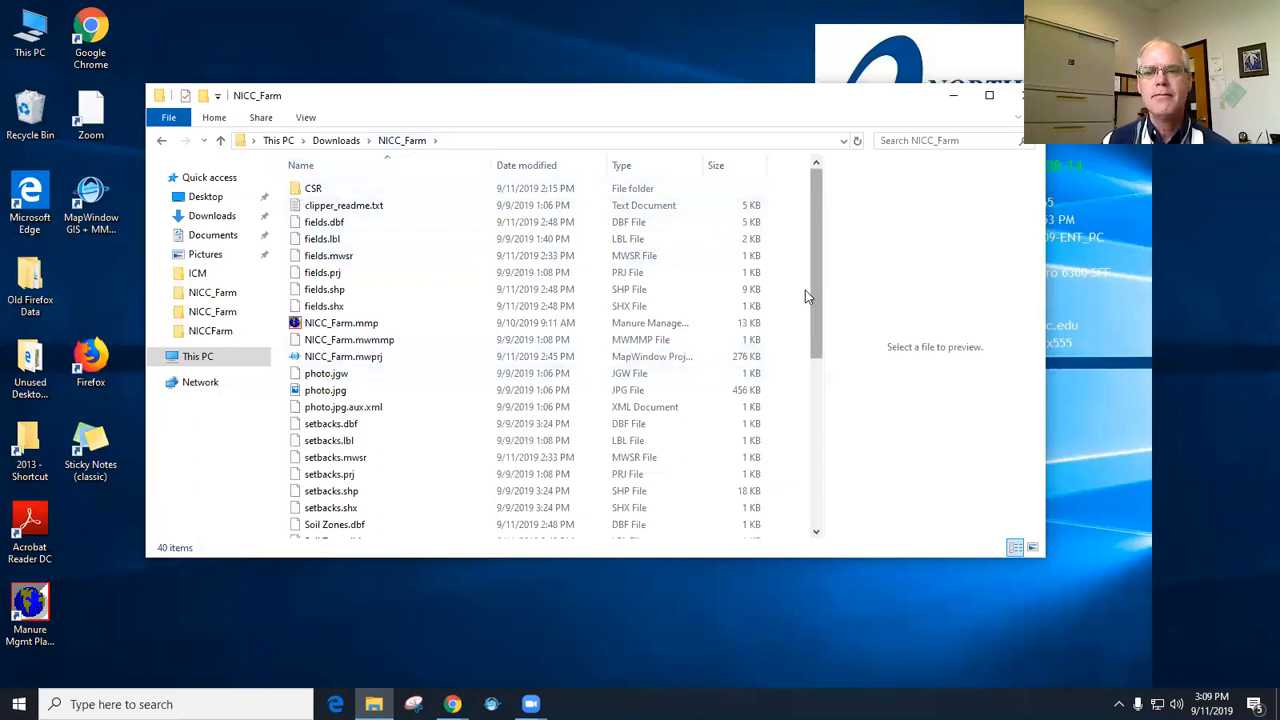
{"action": "scroll", "coordinate": [810, 388], "scroll_direction": "down", "scroll_amount": 3}
{"action": "left_click_drag", "start_coordinate": [810, 388], "coordinate": [797, 250]}
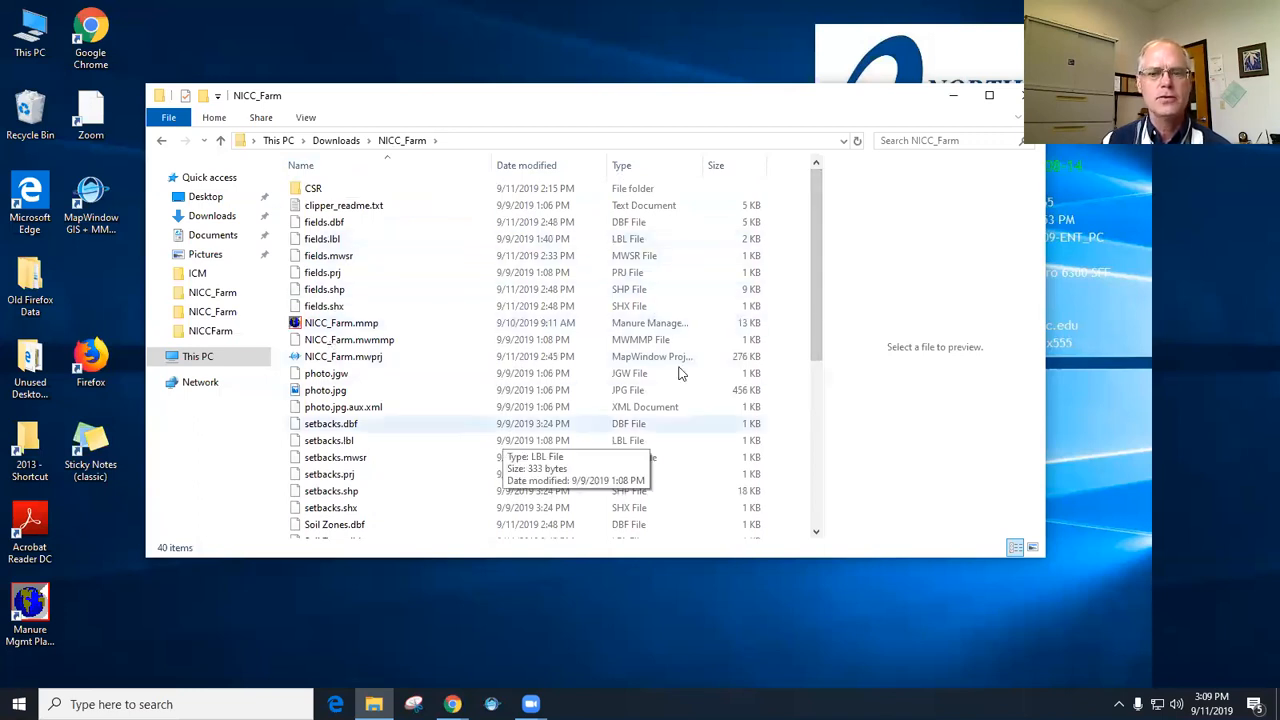
{"action": "left_click_drag", "start_coordinate": [813, 303], "coordinate": [833, 215]}
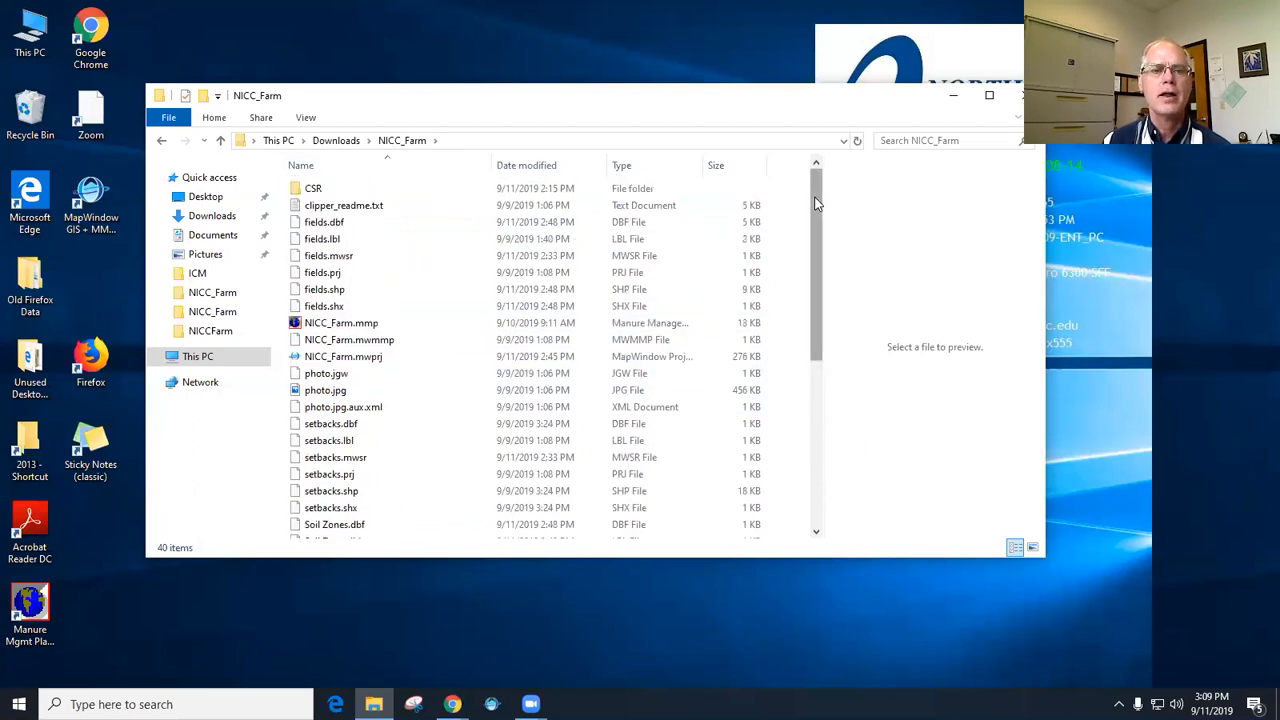
Create a new folder named OnlineData inside the ICM folder in Documents.
{"action": "left_click", "coordinate": [199, 275]}
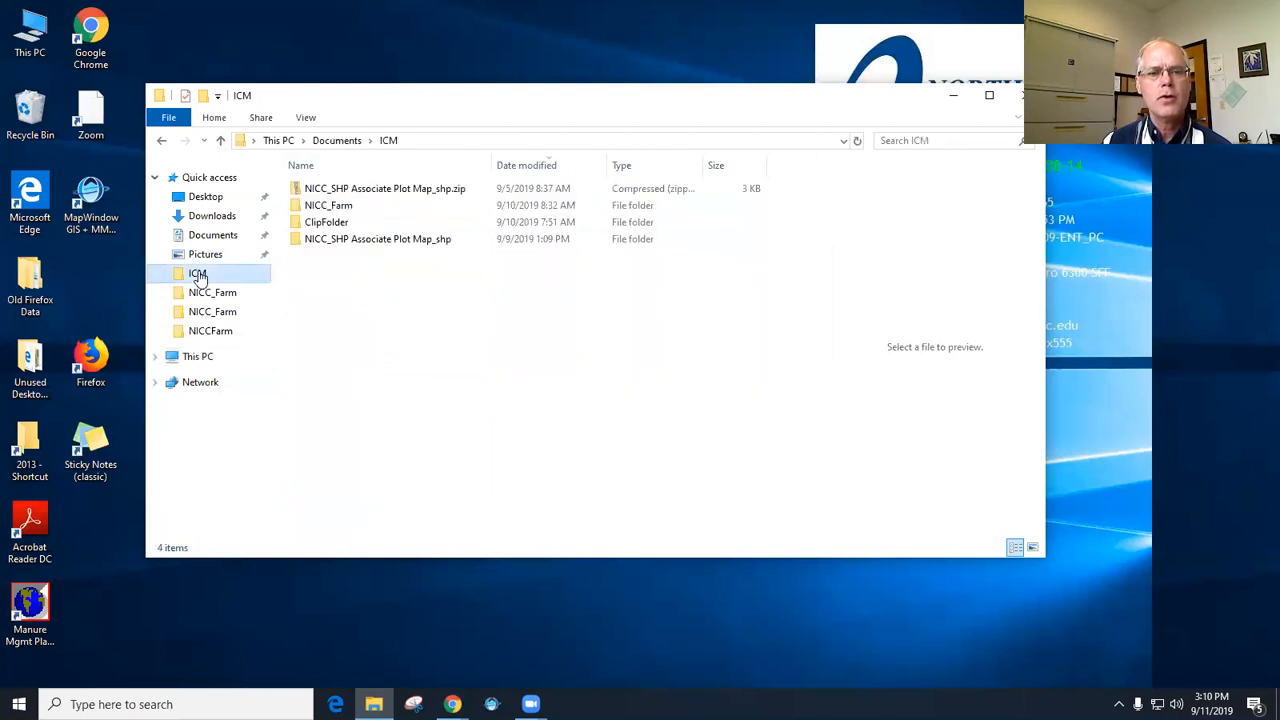
{"action": "right_click", "coordinate": [408, 290]}
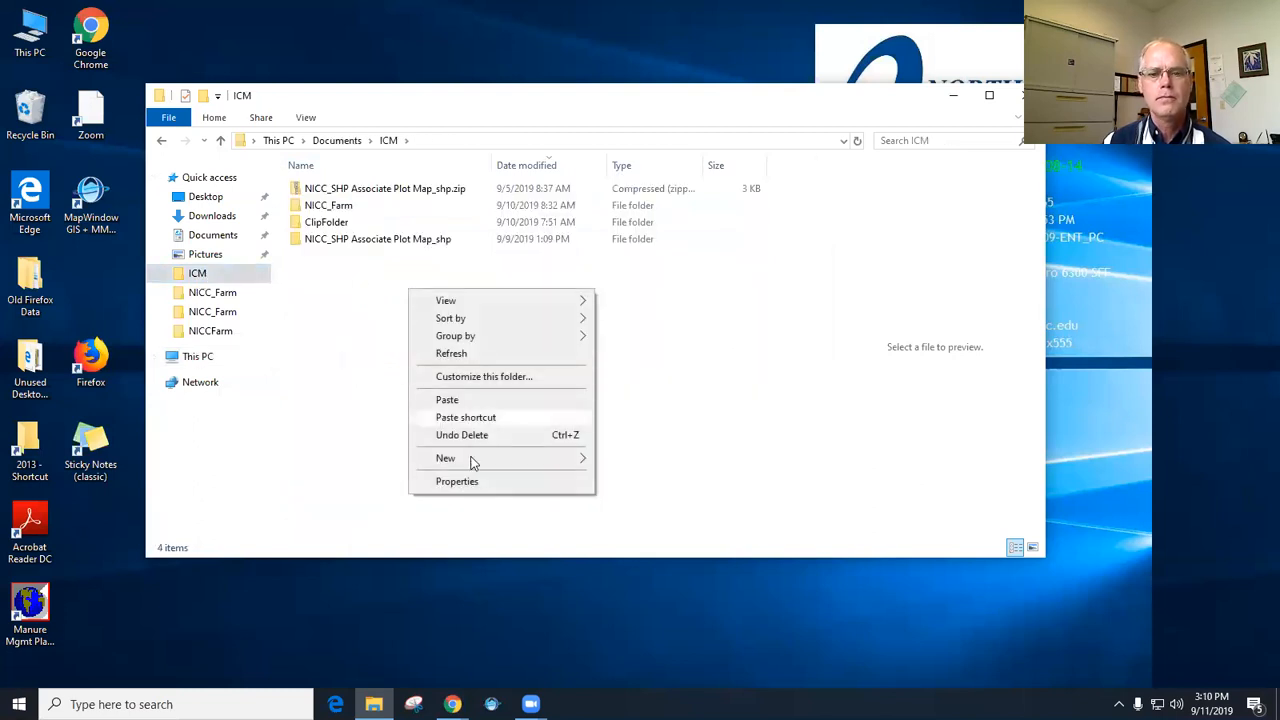
{"action": "mouse_move", "coordinate": [471, 458]}
{"action": "left_click", "coordinate": [650, 462]}
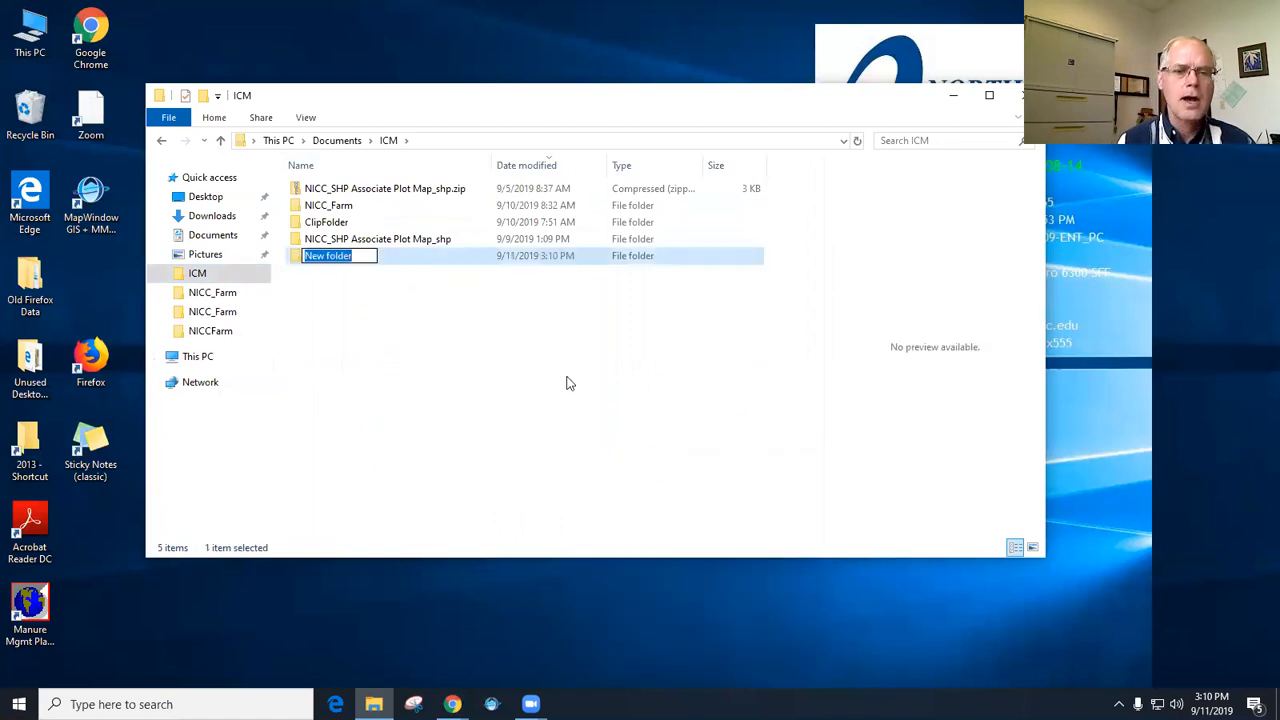
{"action": "type", "text": "OnlineData"}
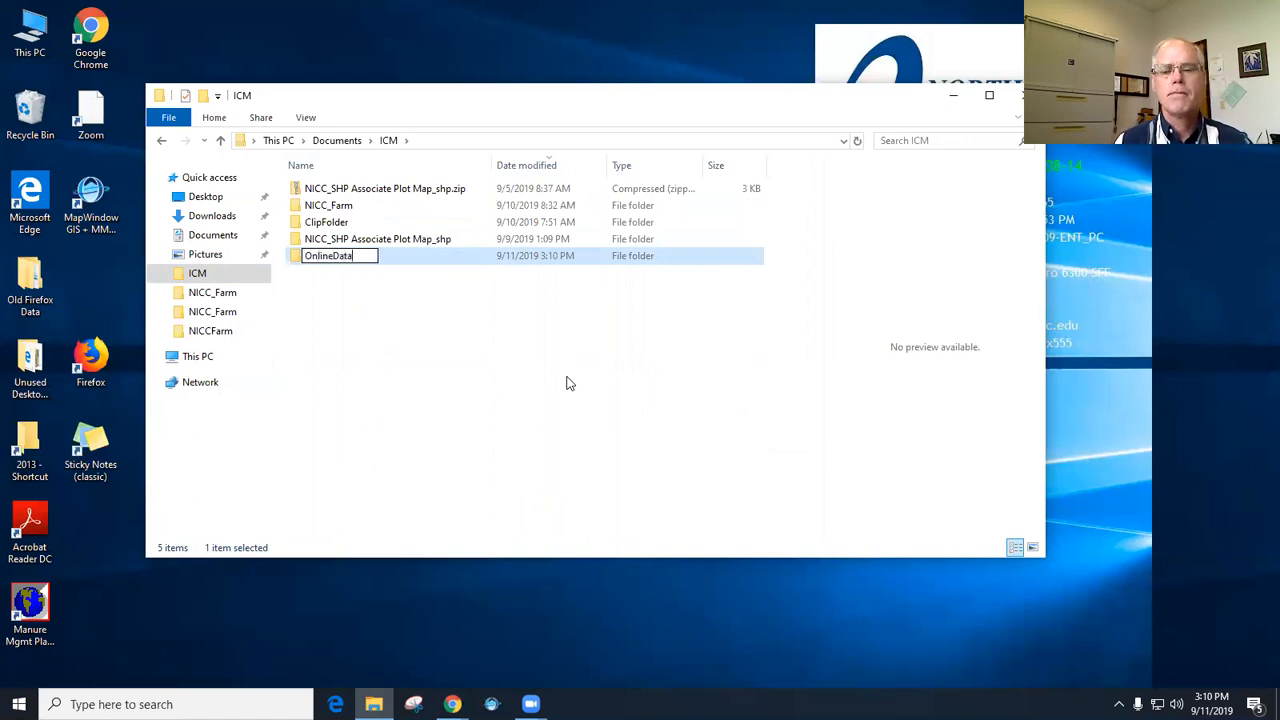
{"action": "left_click", "coordinate": [566, 383]}
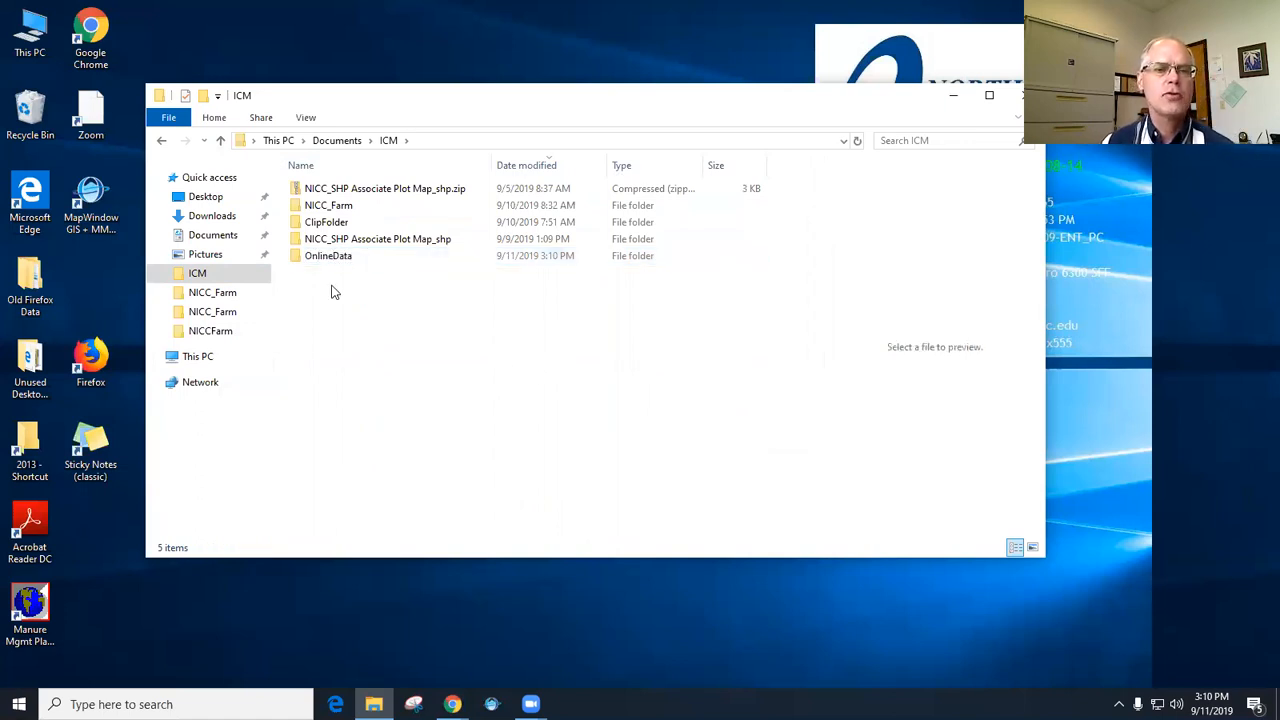
Copy all the fields files, from fields.dbf through fields.shx, from the Downloads NICC_Farm folder into the OnlineData folder.
{"action": "left_click", "coordinate": [161, 141]}
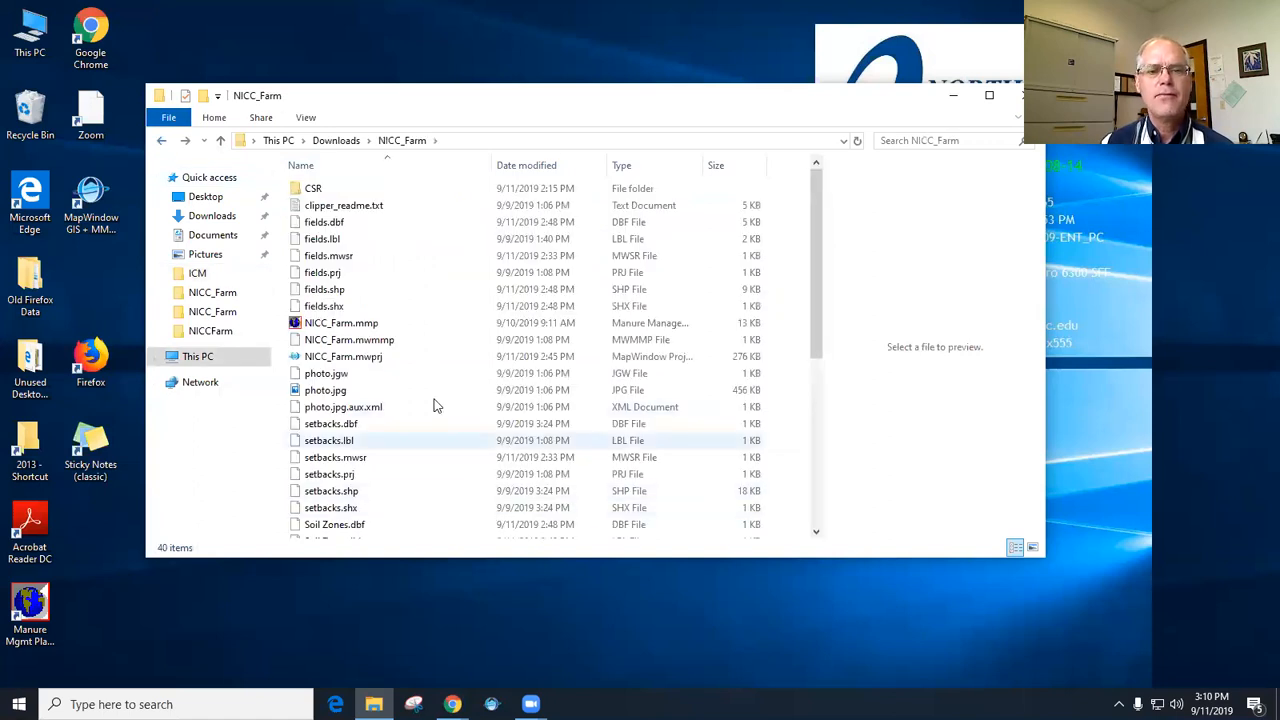
{"action": "left_click", "coordinate": [325, 223]}
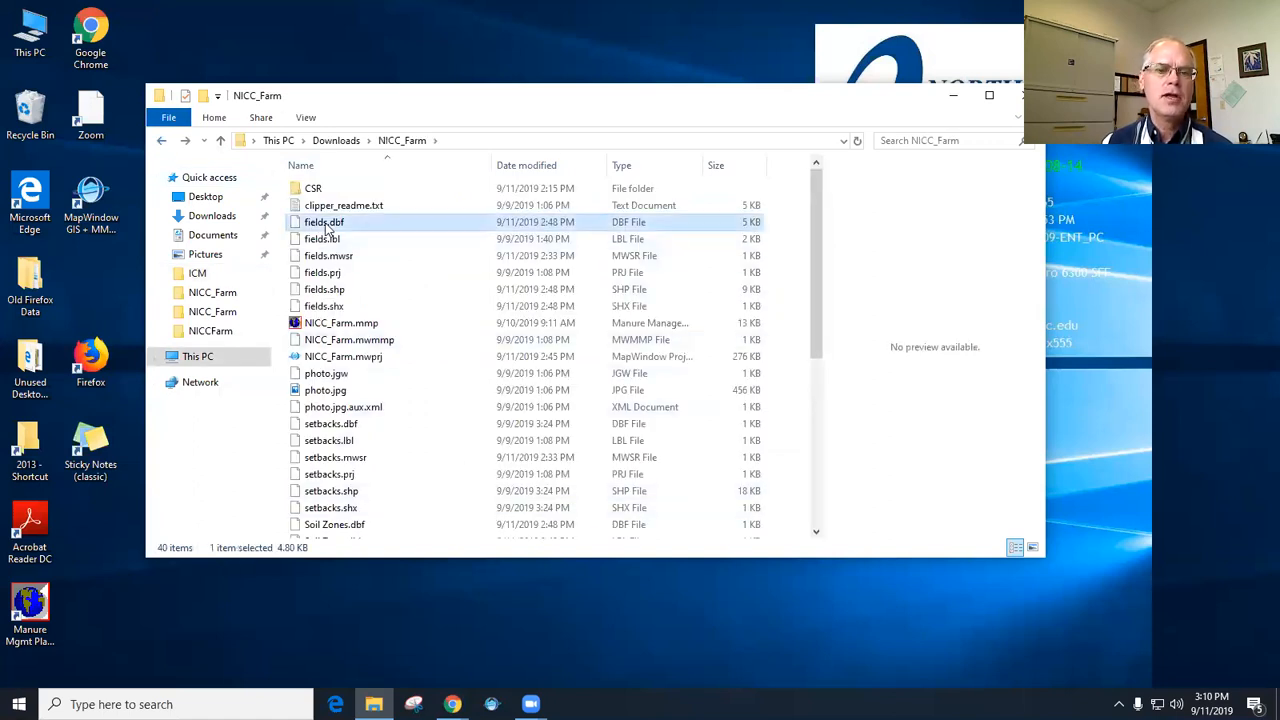
{"action": "left_click", "coordinate": [334, 307], "text": "shift"}
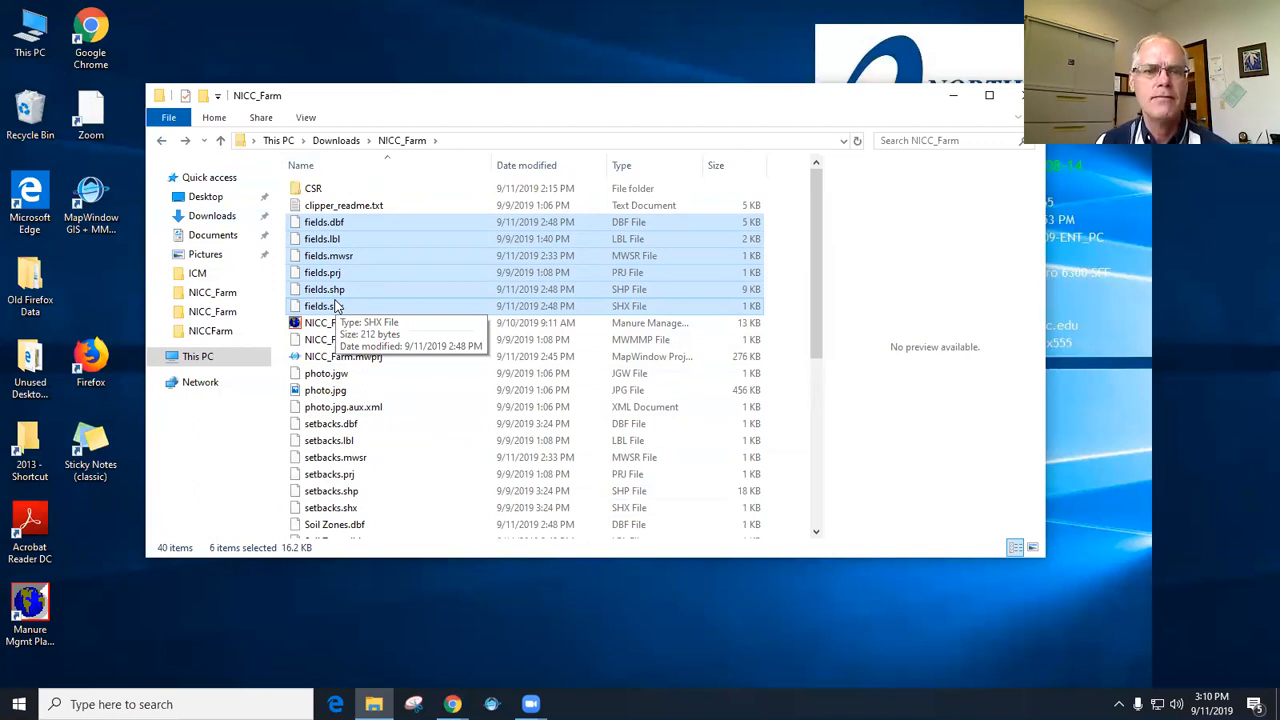
{"action": "right_click", "coordinate": [414, 259]}
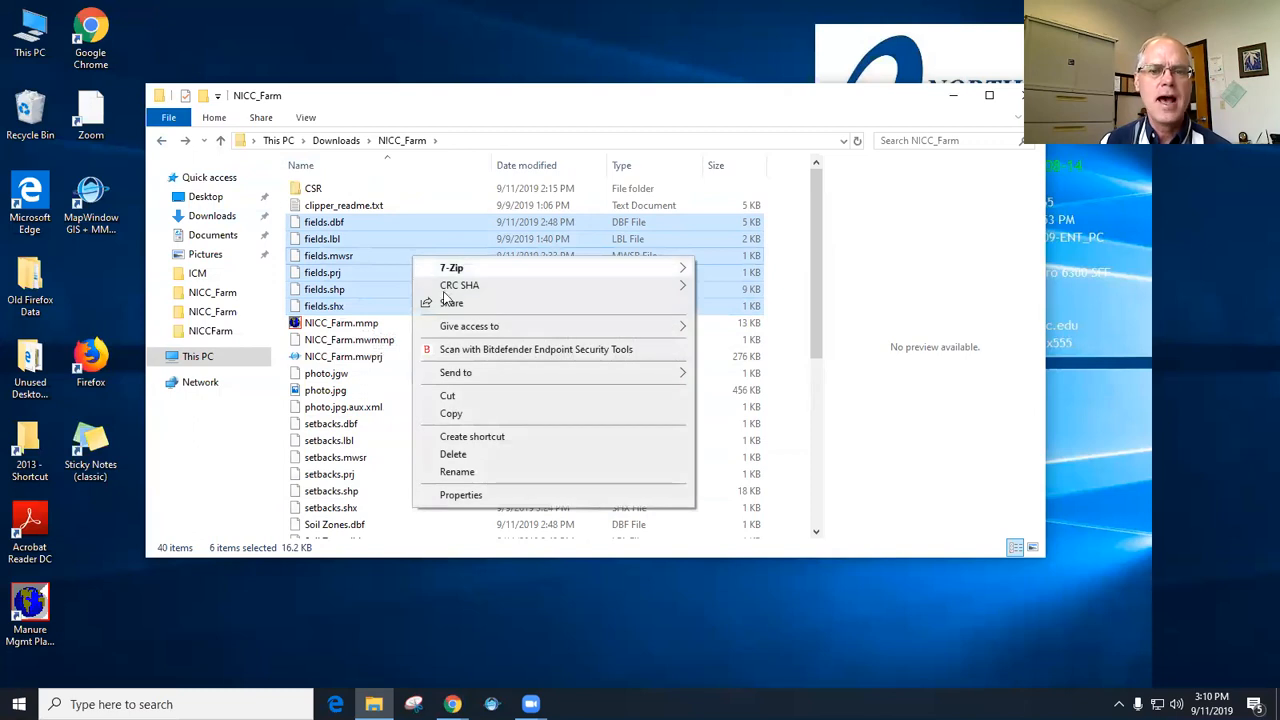
{"action": "left_click", "coordinate": [455, 413]}
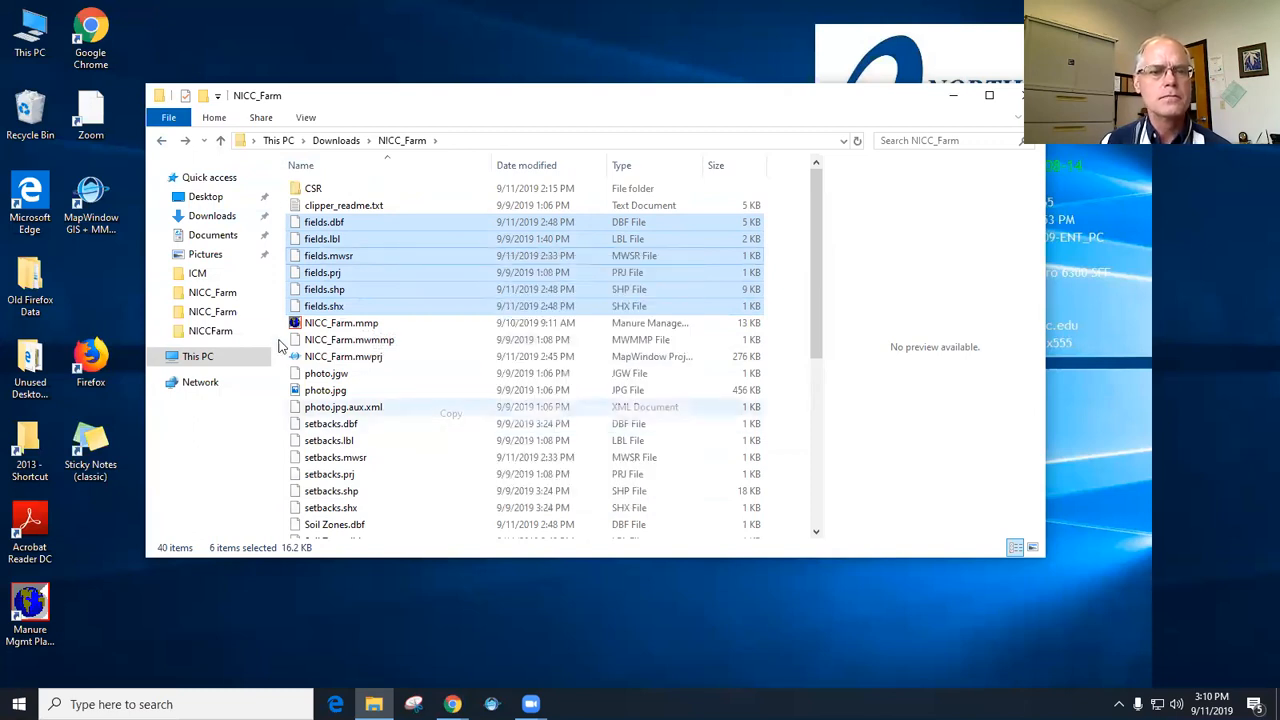
{"action": "left_click", "coordinate": [199, 275]}
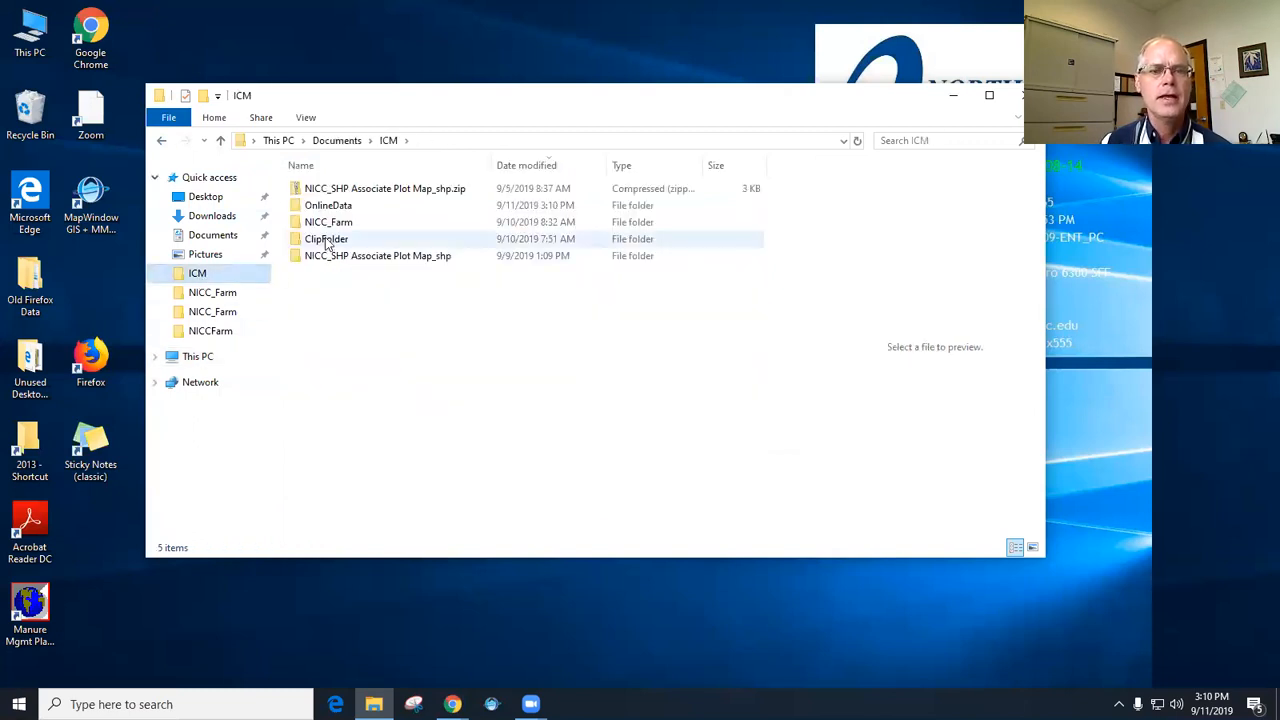
{"action": "double_click", "coordinate": [326, 204]}
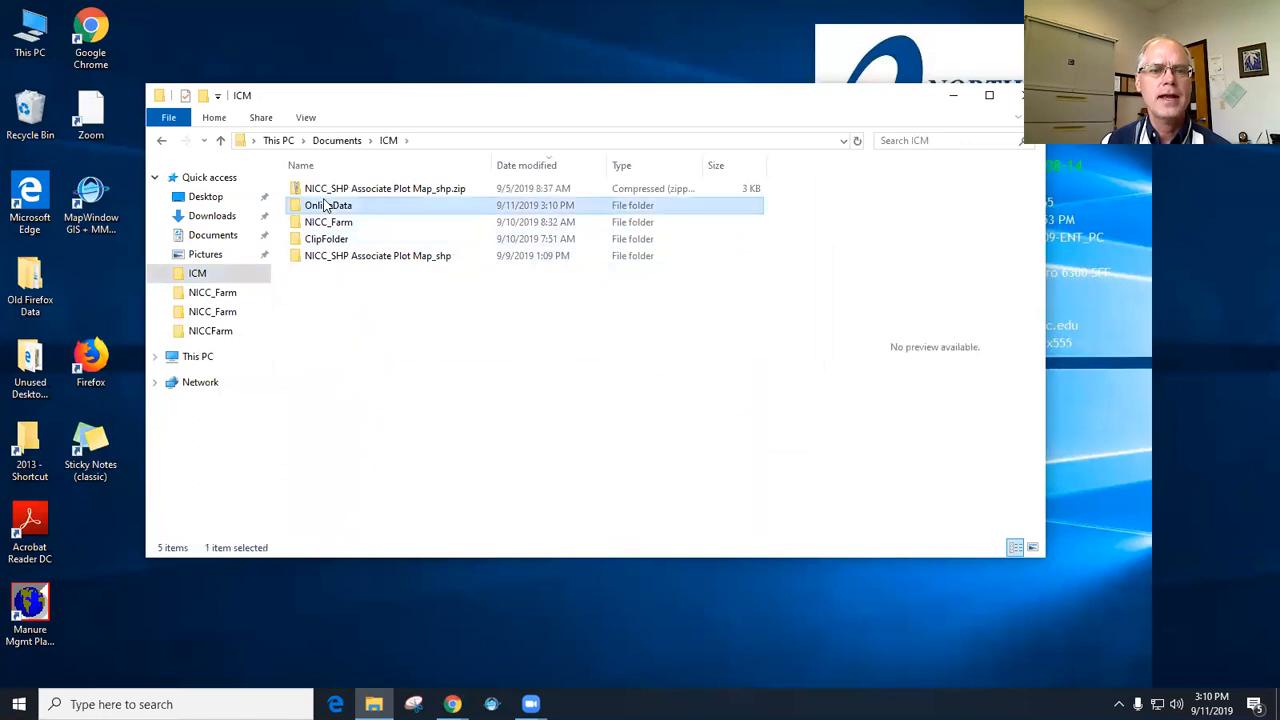
{"action": "right_click", "coordinate": [403, 312]}
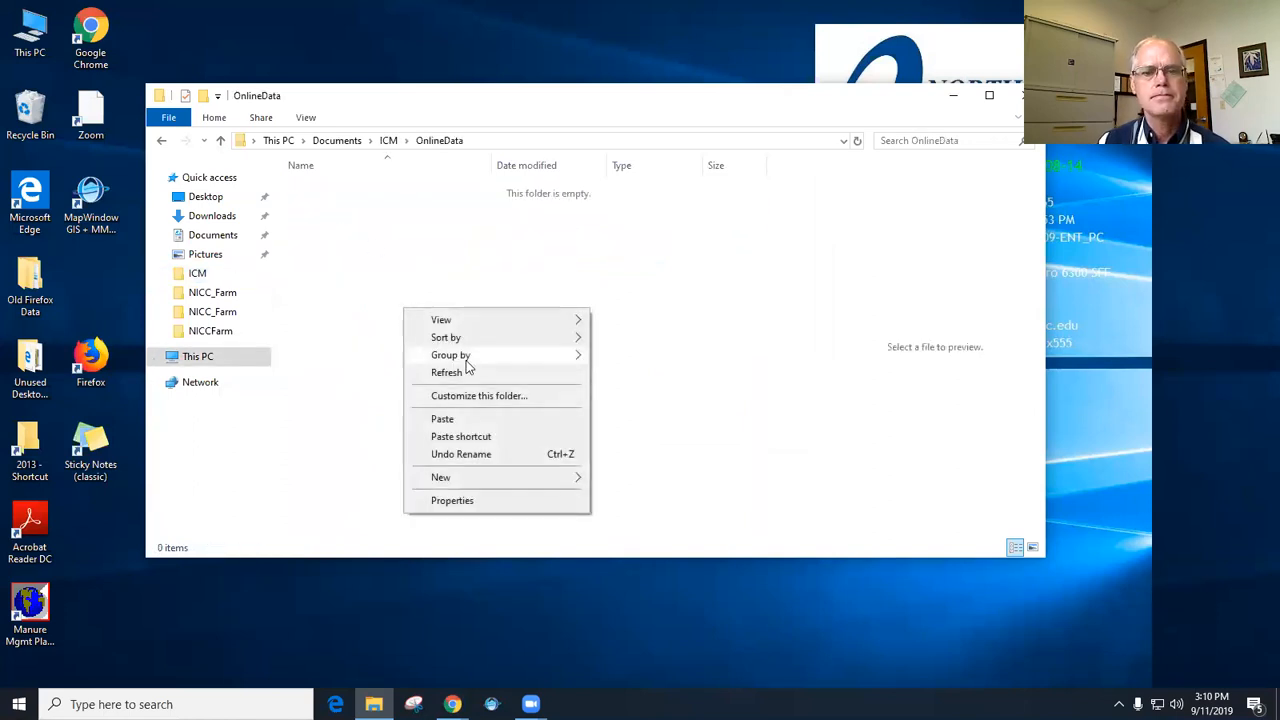
{"action": "left_click", "coordinate": [446, 420]}
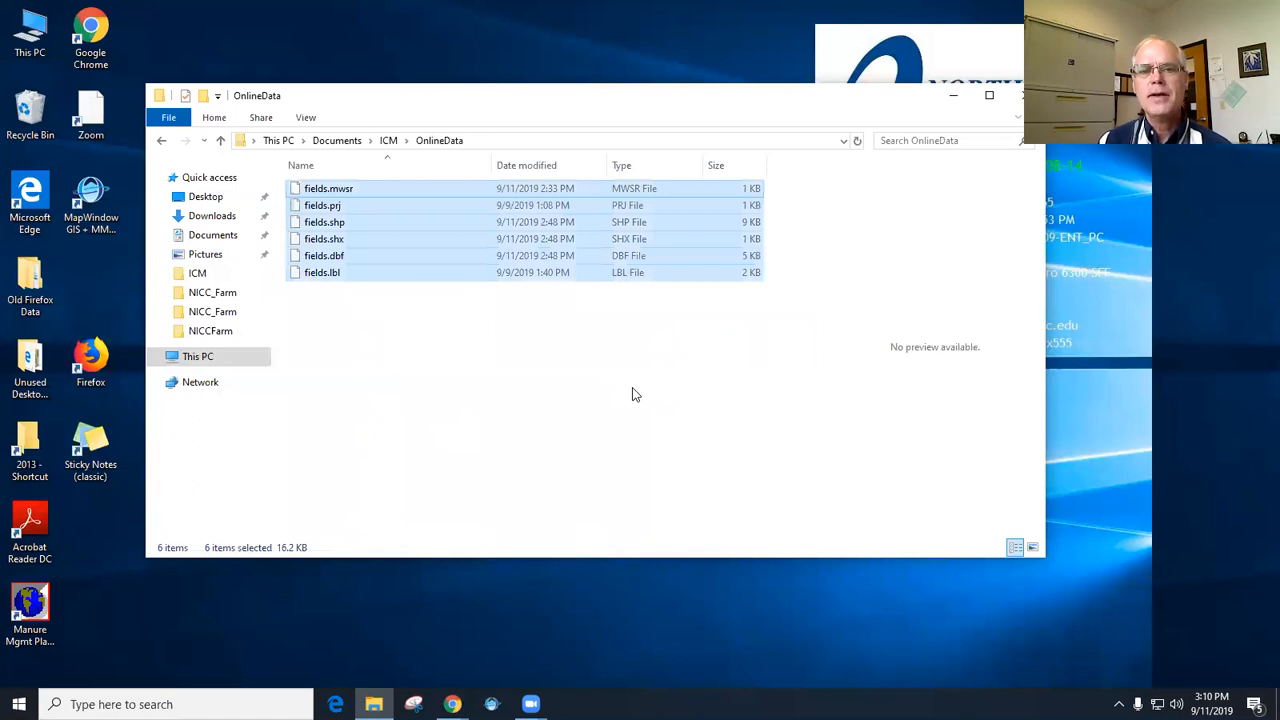
Copy all the Soil Zones files, from Soil Zones.dbf through Soil Zones.shx, from the Downloads NICC_Farm folder into the OnlineData folder.
{"action": "left_click", "coordinate": [163, 141]}
{"action": "left_click", "coordinate": [163, 141]}
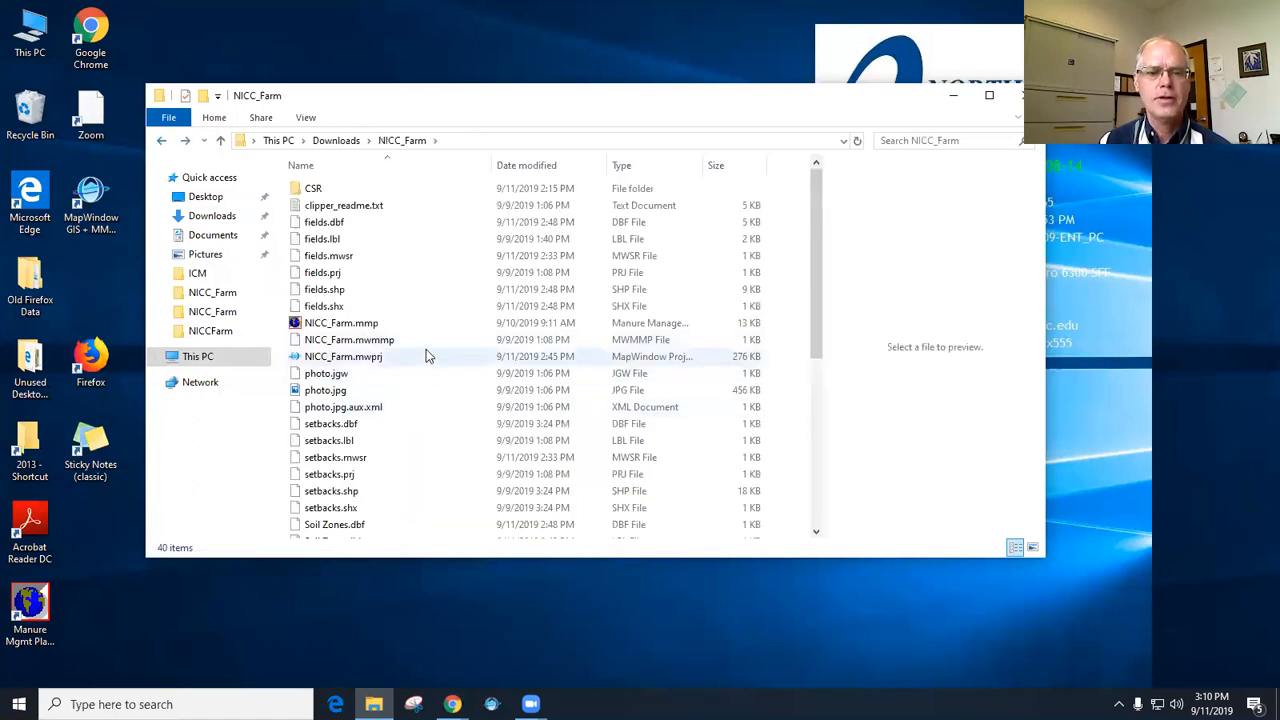
{"action": "scroll", "coordinate": [426, 349], "scroll_direction": "down", "scroll_amount": 3}
{"action": "scroll", "coordinate": [426, 346], "scroll_direction": "down", "scroll_amount": 2}
{"action": "left_click", "coordinate": [347, 279]}
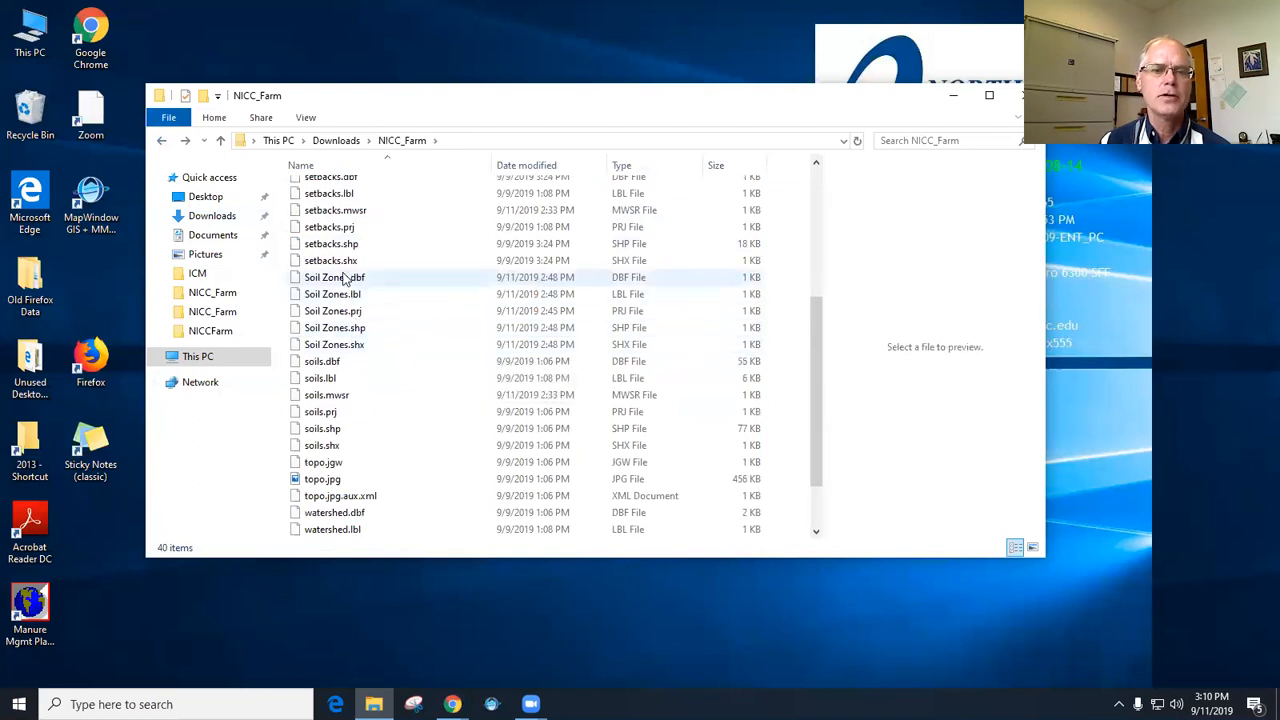
{"action": "left_click", "coordinate": [354, 349], "text": "shift"}
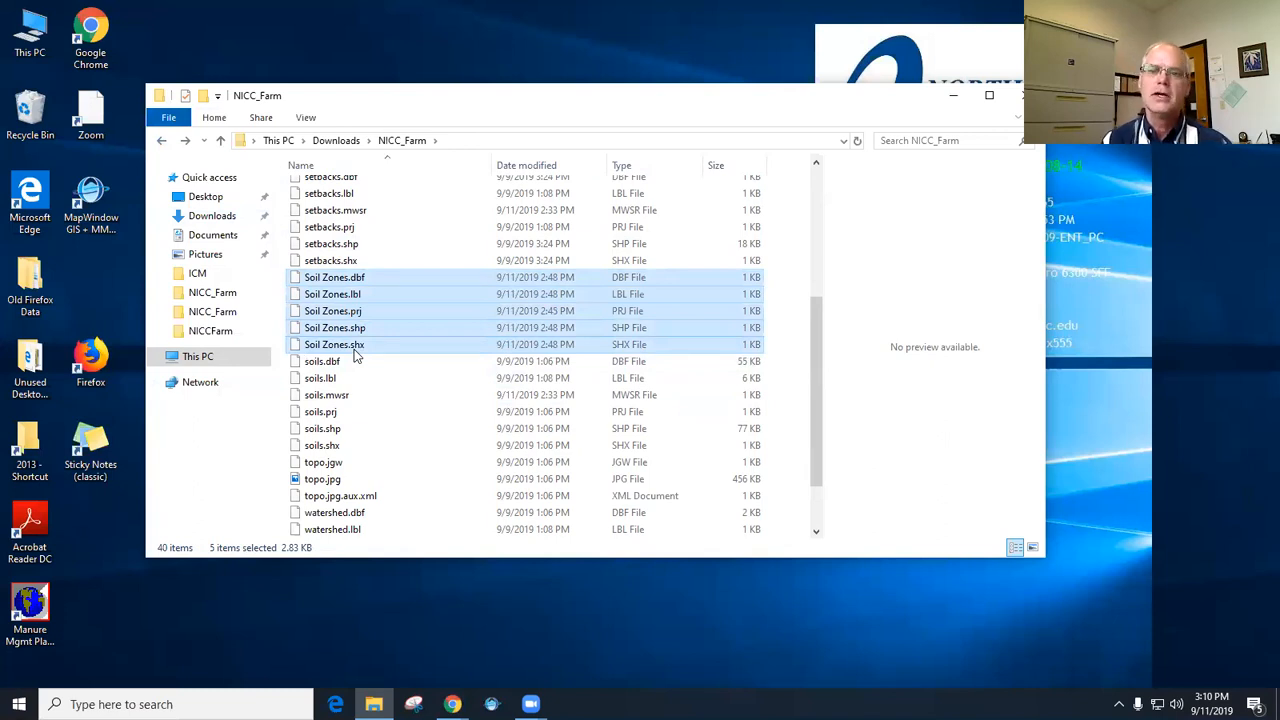
{"action": "right_click", "coordinate": [386, 303]}
{"action": "left_click", "coordinate": [449, 461]}
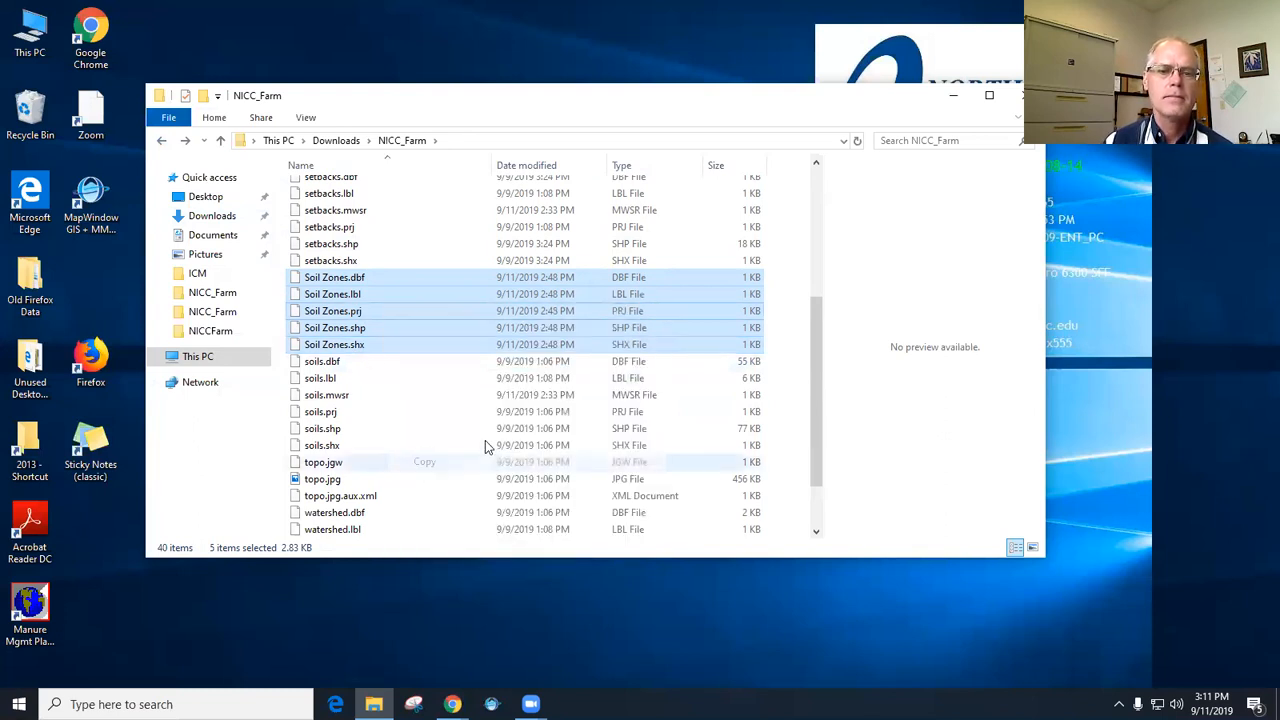
{"action": "left_click", "coordinate": [212, 274]}
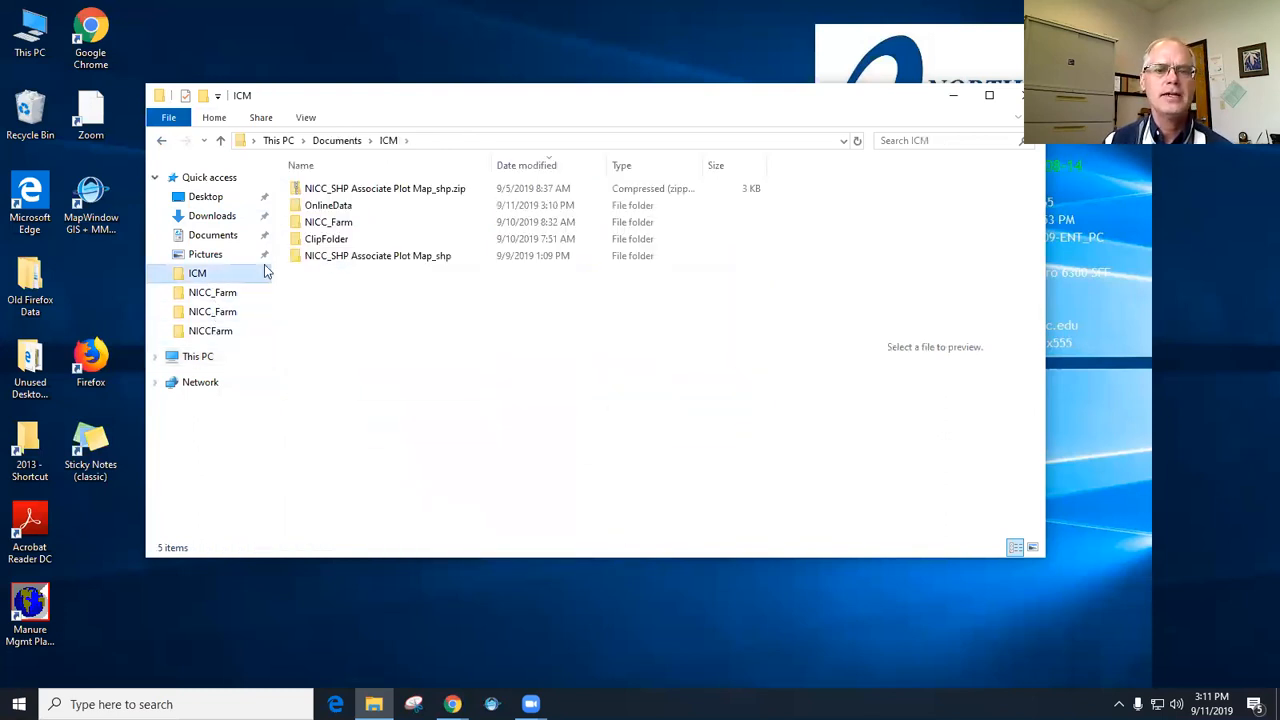
{"action": "double_click", "coordinate": [341, 207]}
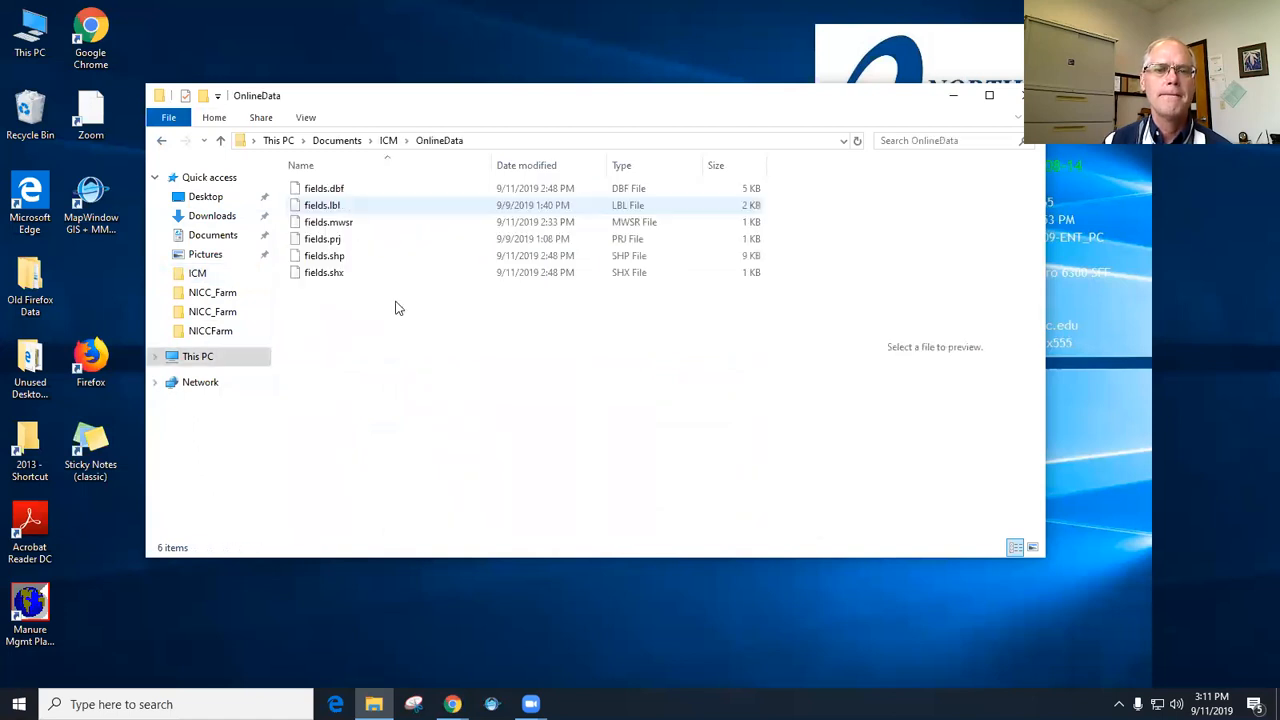
{"action": "right_click", "coordinate": [406, 375]}
{"action": "left_click", "coordinate": [456, 481]}
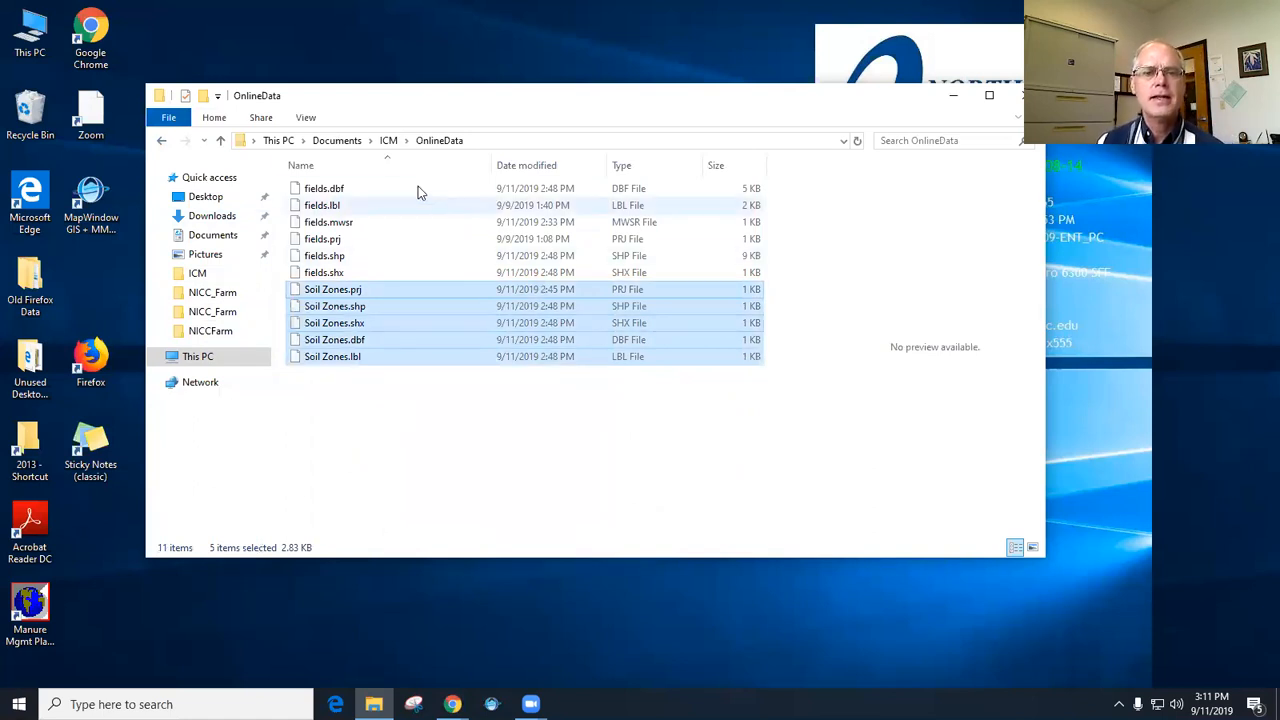
Compress the OnlineData folder in ICM with 7-Zip into OnlineData.zip.
{"action": "left_click", "coordinate": [389, 141]}
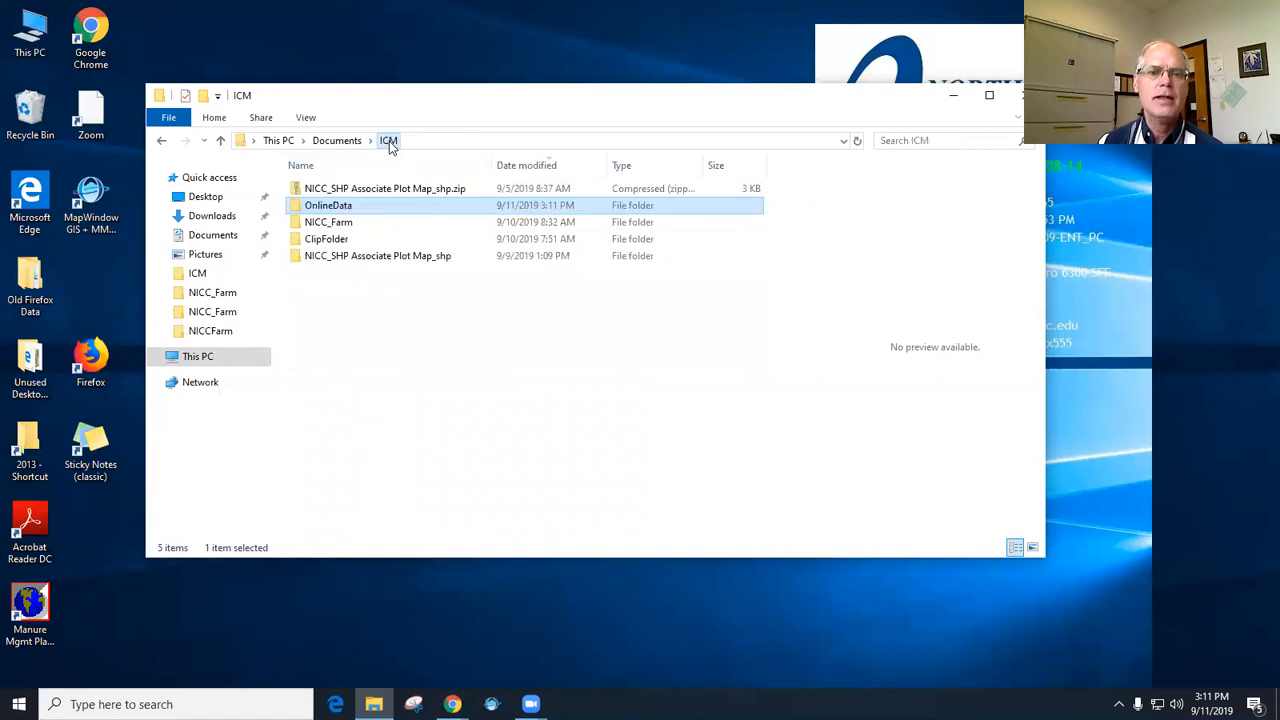
{"action": "right_click", "coordinate": [354, 207]}
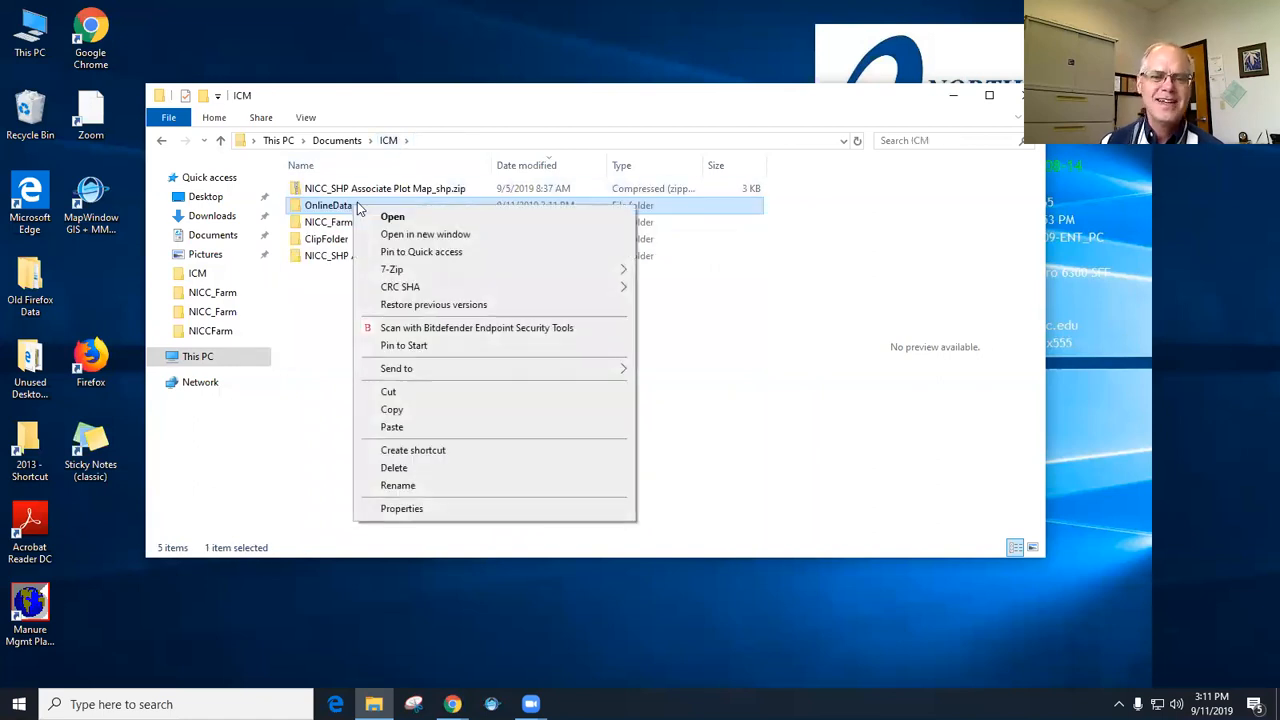
{"action": "mouse_move", "coordinate": [420, 270]}
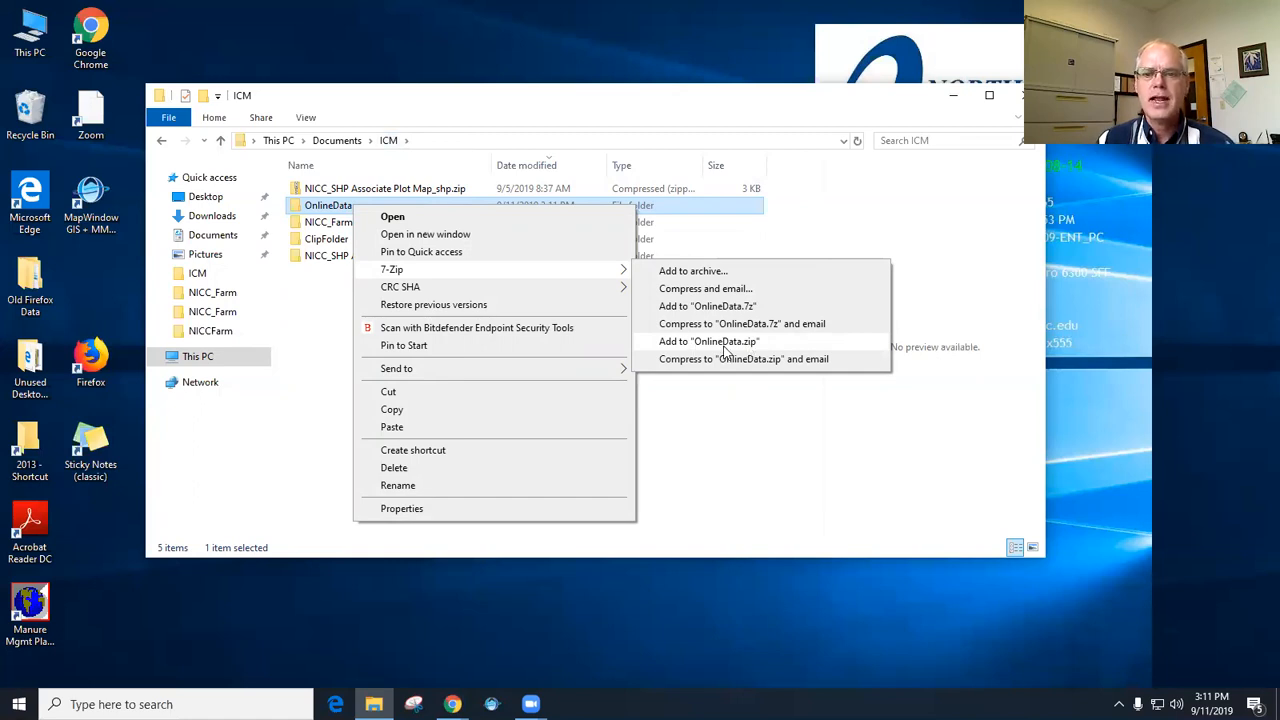
{"action": "left_click", "coordinate": [726, 342]}
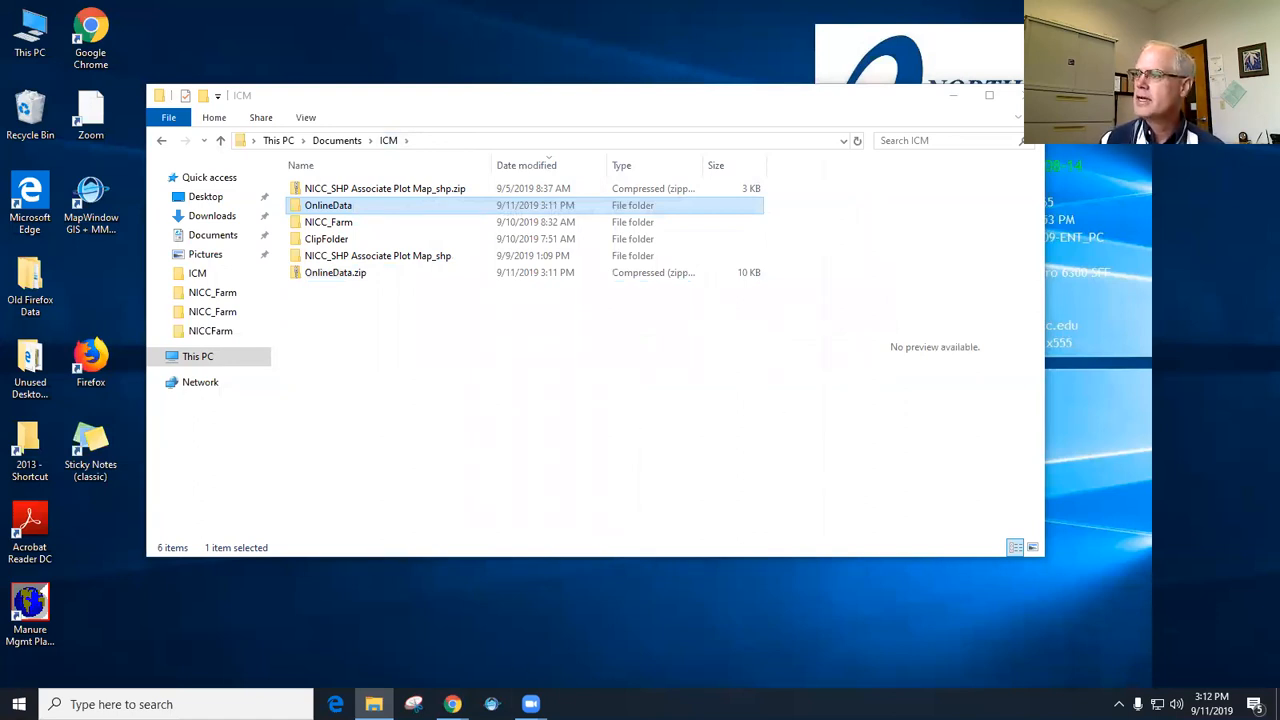
Switch to Chrome, search Google for arcgisonline and open the ArcGIS Online account login page.
{"action": "left_click", "coordinate": [452, 704]}
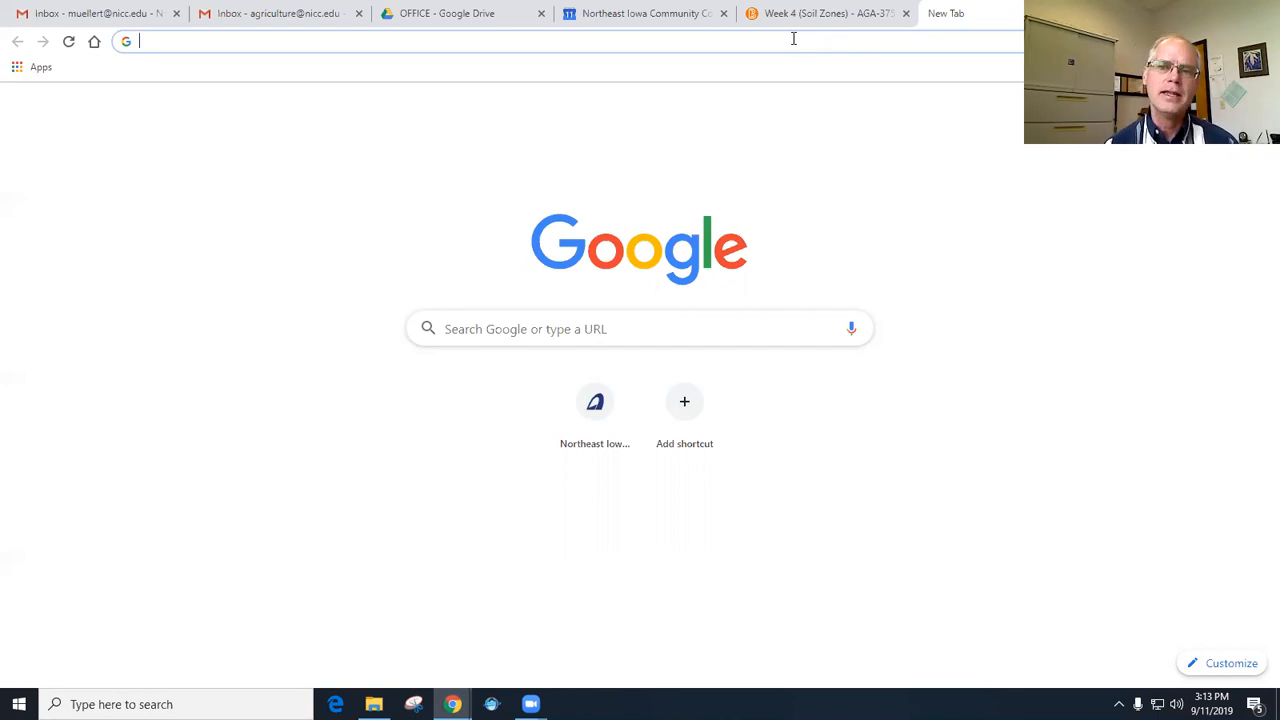
{"action": "type", "text": "arctgi"}
{"action": "key", "text": "BackSpace"}
{"action": "key", "text": "BackSpace"}
{"action": "key", "text": "BackSpace"}
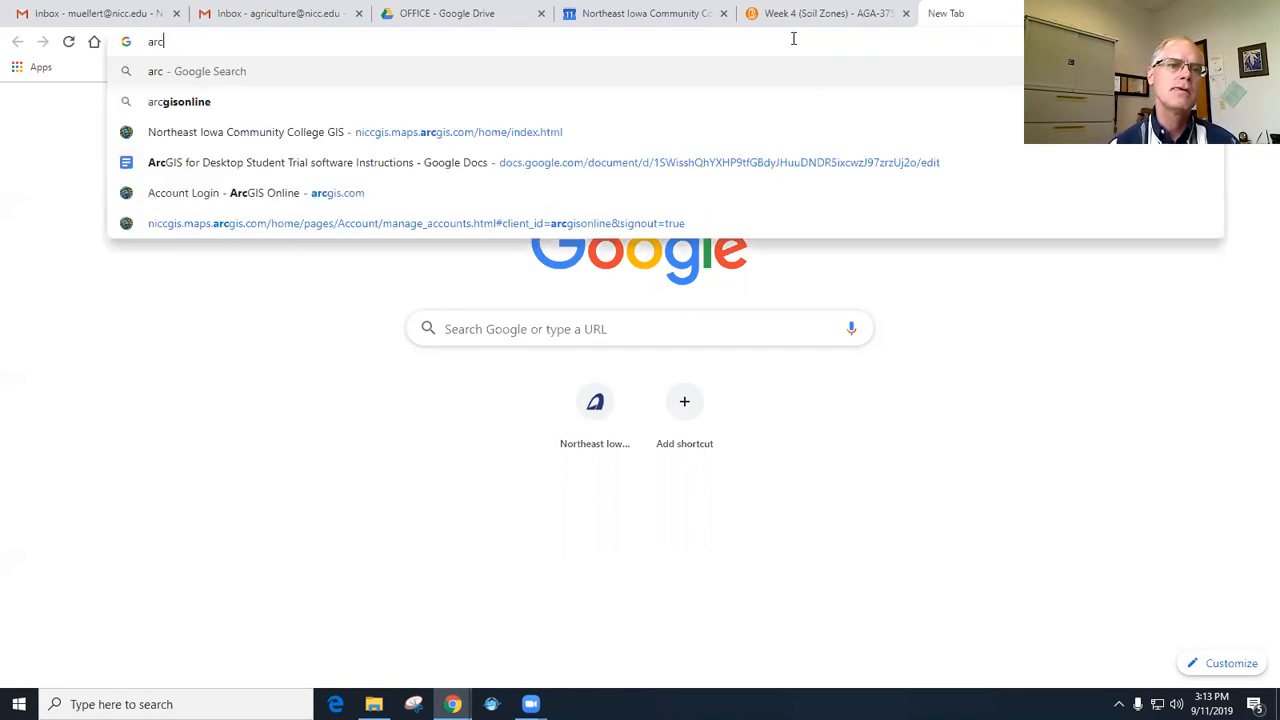
{"action": "type", "text": "gisonlin"}
{"action": "key", "text": "Return"}
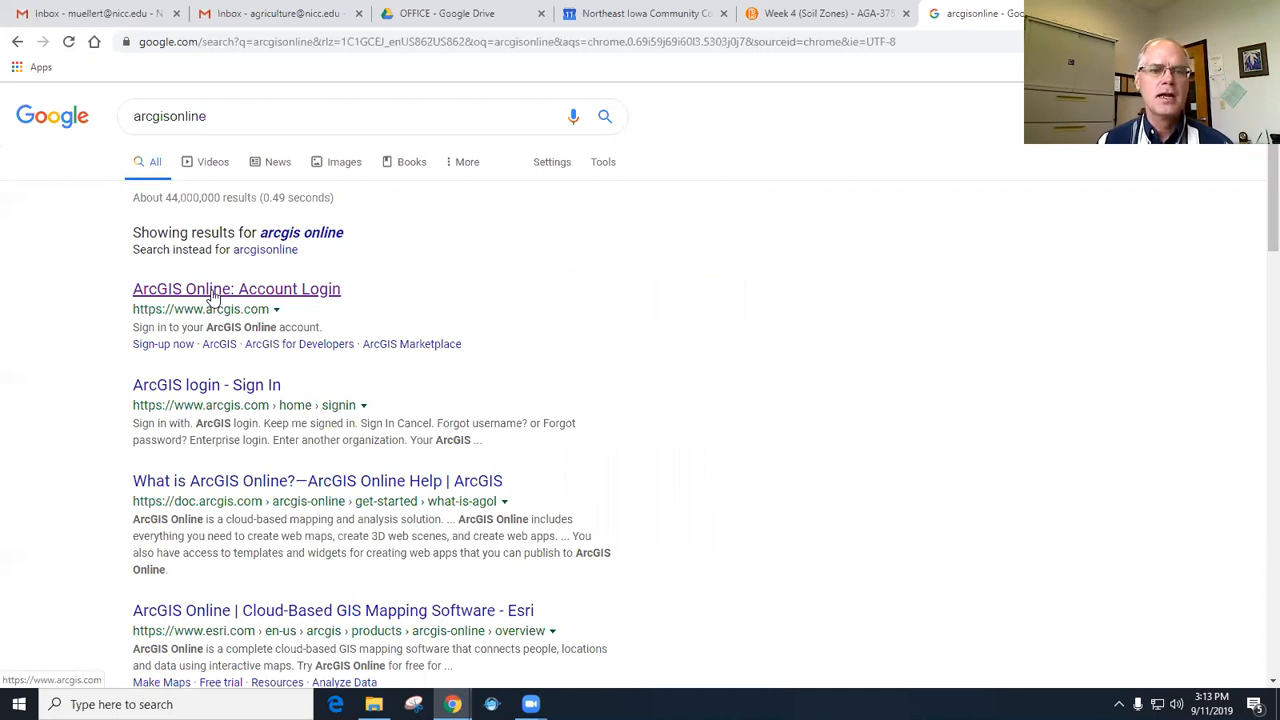
{"action": "left_click", "coordinate": [212, 293]}
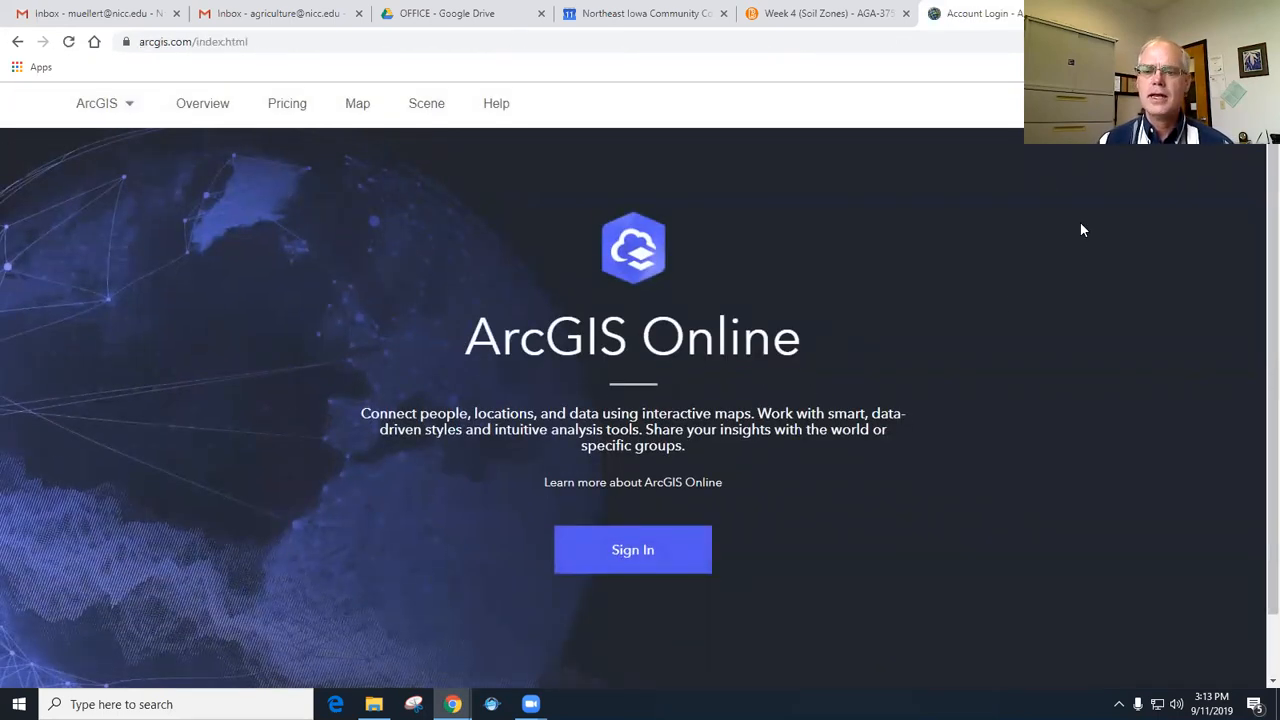
Sign in to ArcGIS Online with the prefilled account credentials and open the map viewer.
{"action": "left_click", "coordinate": [632, 552]}
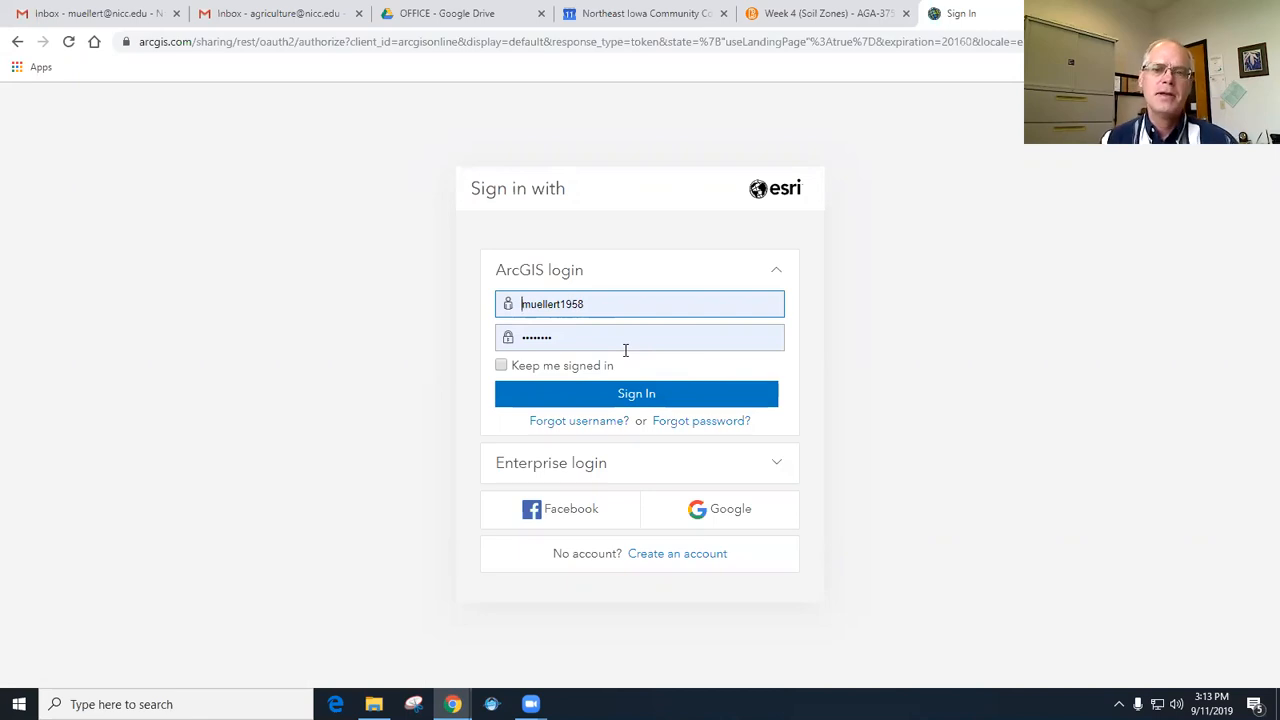
{"action": "left_click", "coordinate": [646, 395]}
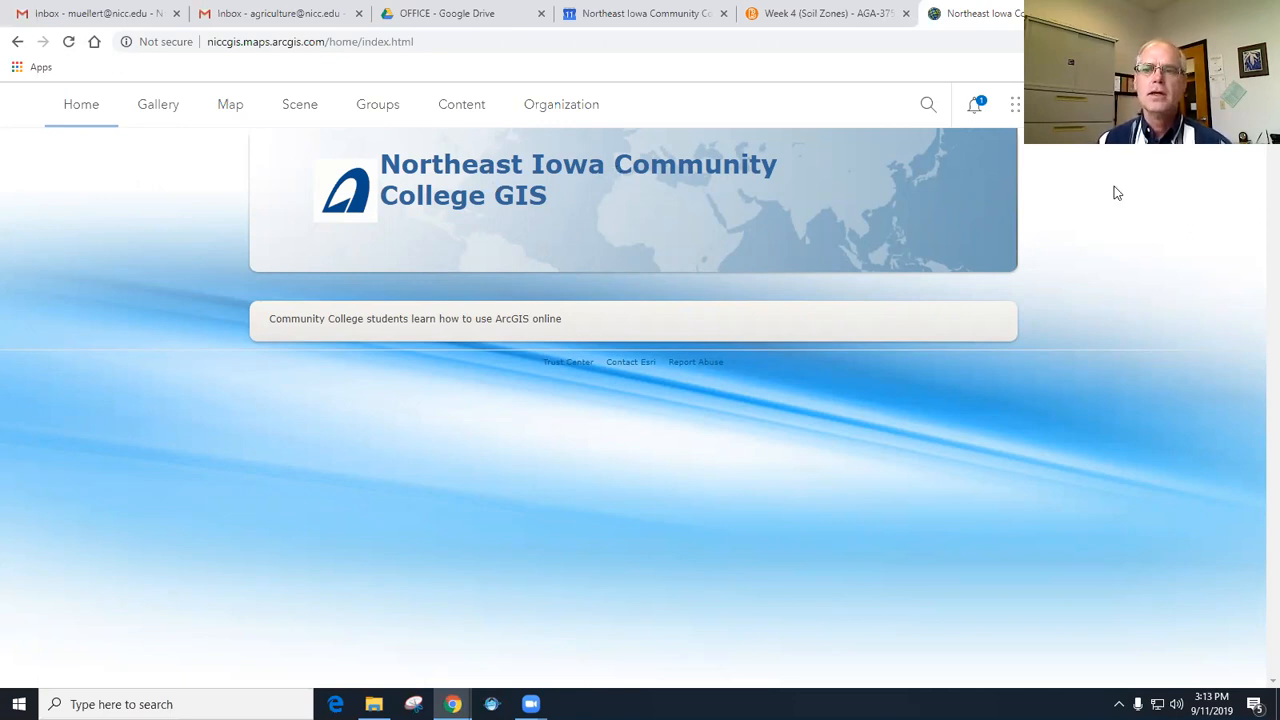
{"action": "left_click", "coordinate": [230, 112]}
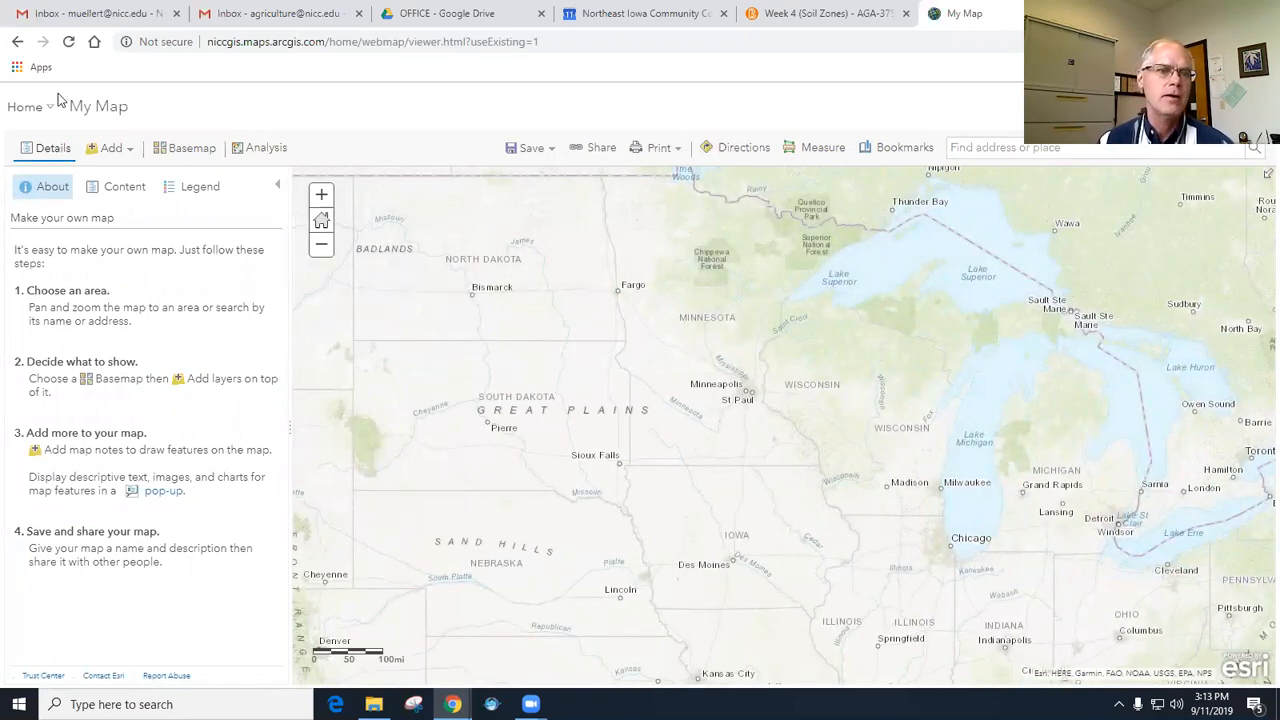
Import OnlineData.zip from the ICM folder as a map layer, generalizing features for web display and styling fields by FIELD_NAME with unique symbols.
{"action": "left_click", "coordinate": [113, 162]}
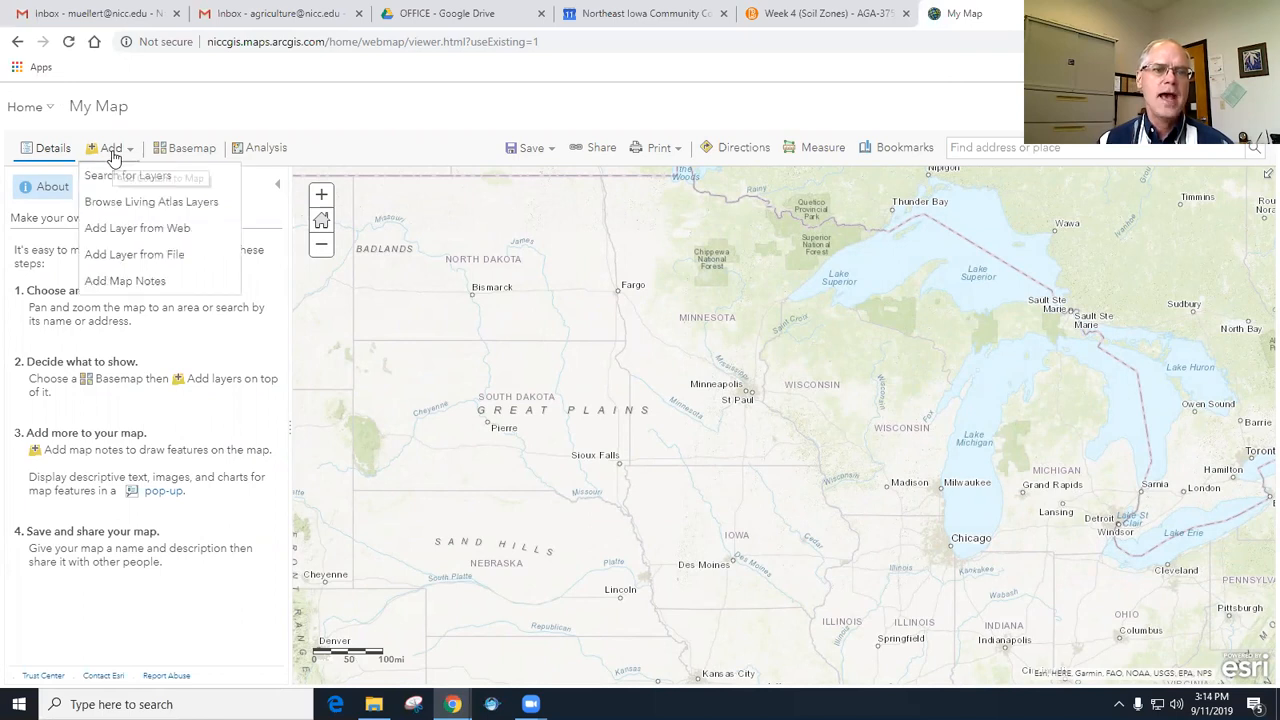
{"action": "left_click", "coordinate": [140, 256]}
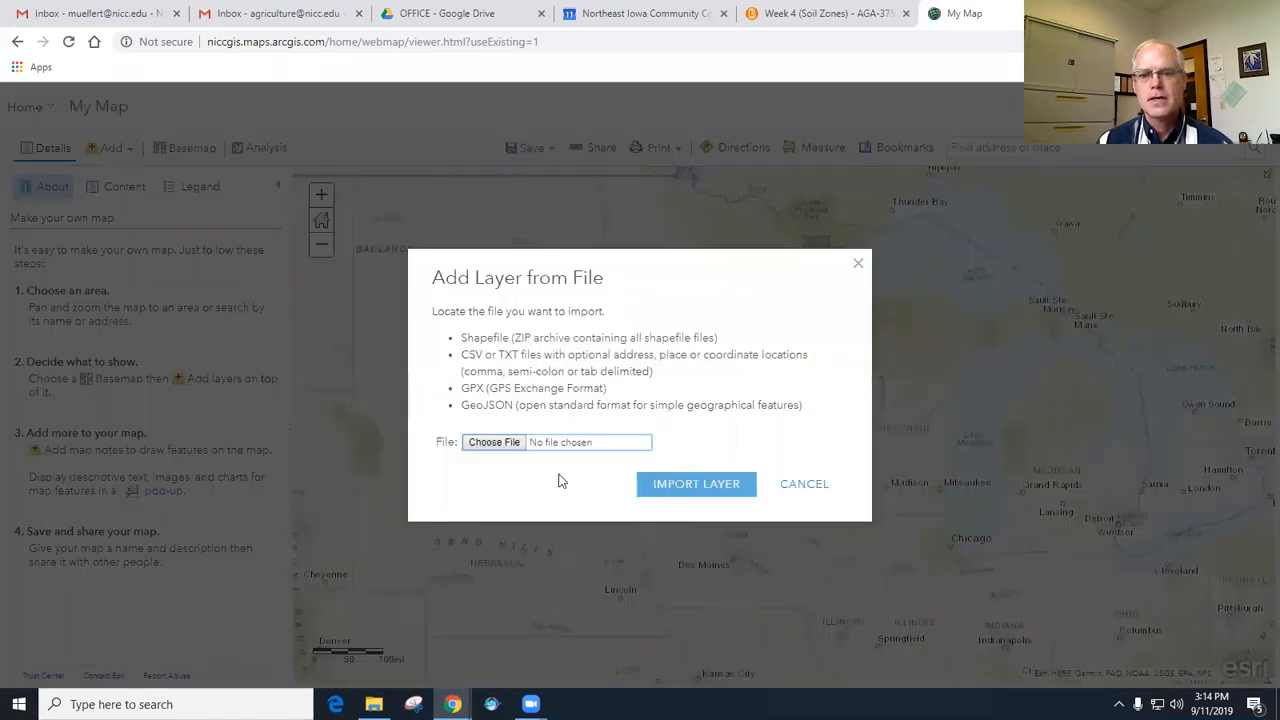
{"action": "left_click", "coordinate": [492, 442]}
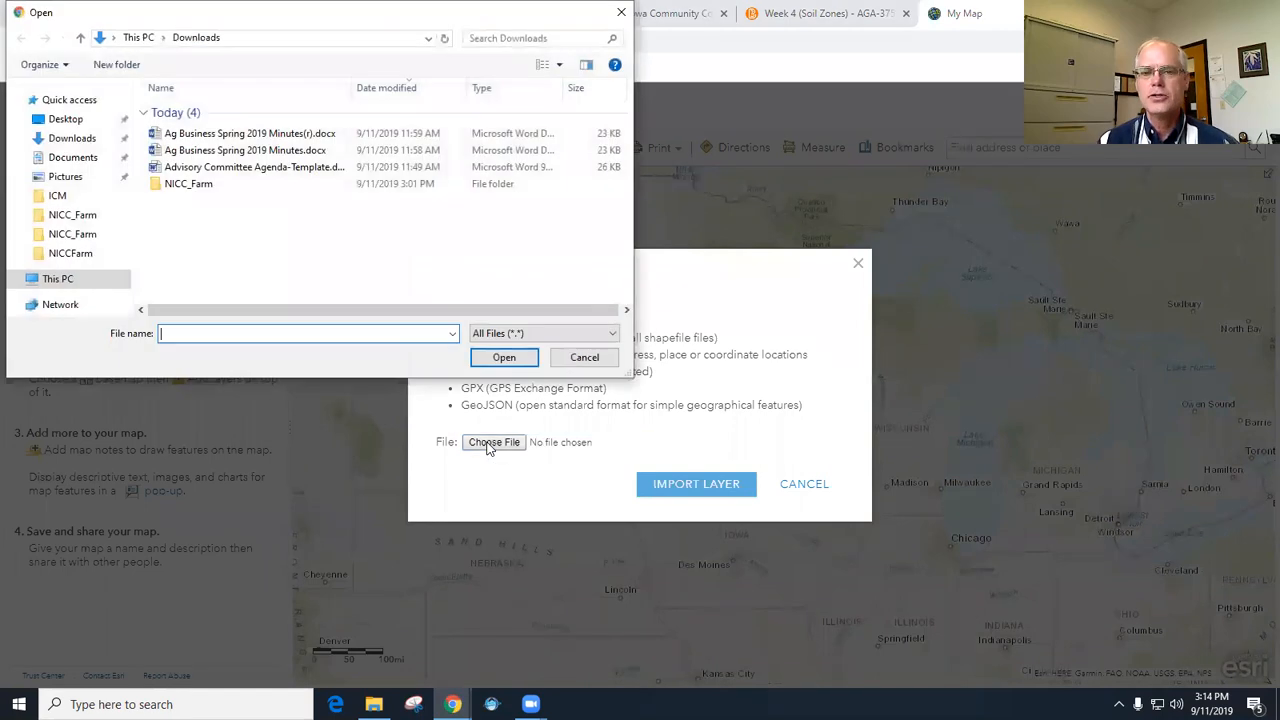
{"action": "left_click", "coordinate": [57, 197]}
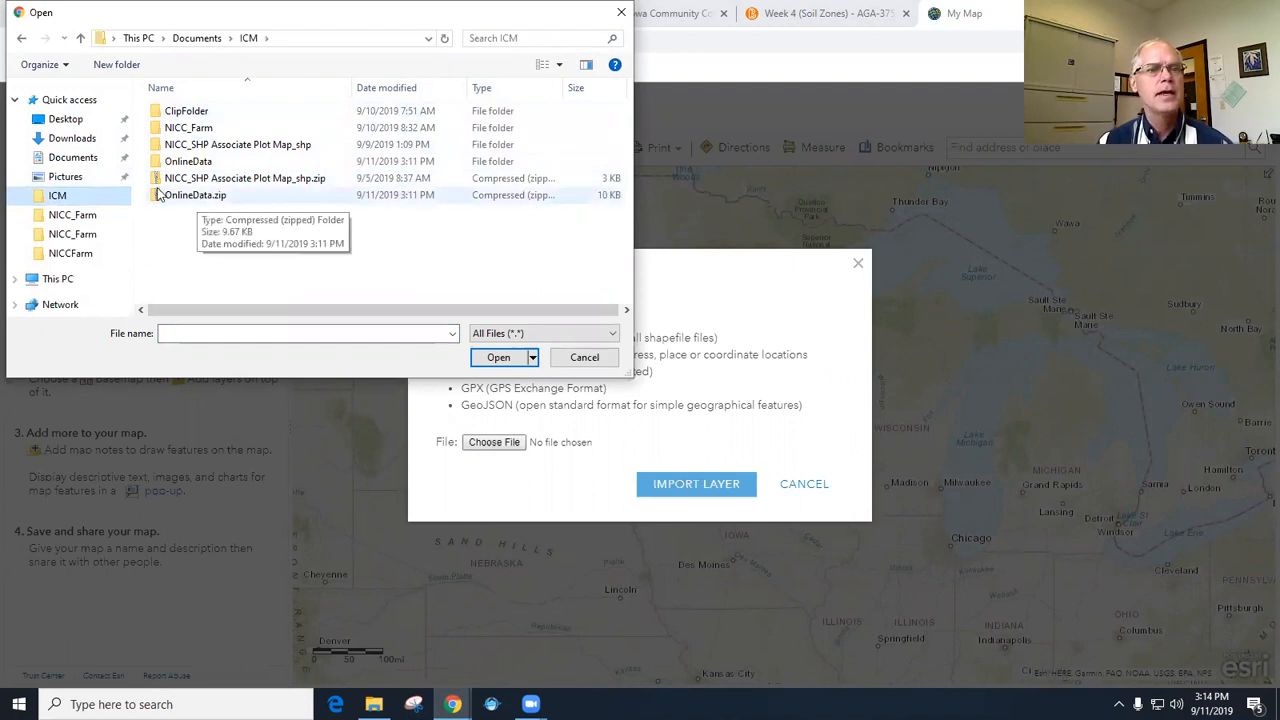
{"action": "left_click", "coordinate": [200, 196]}
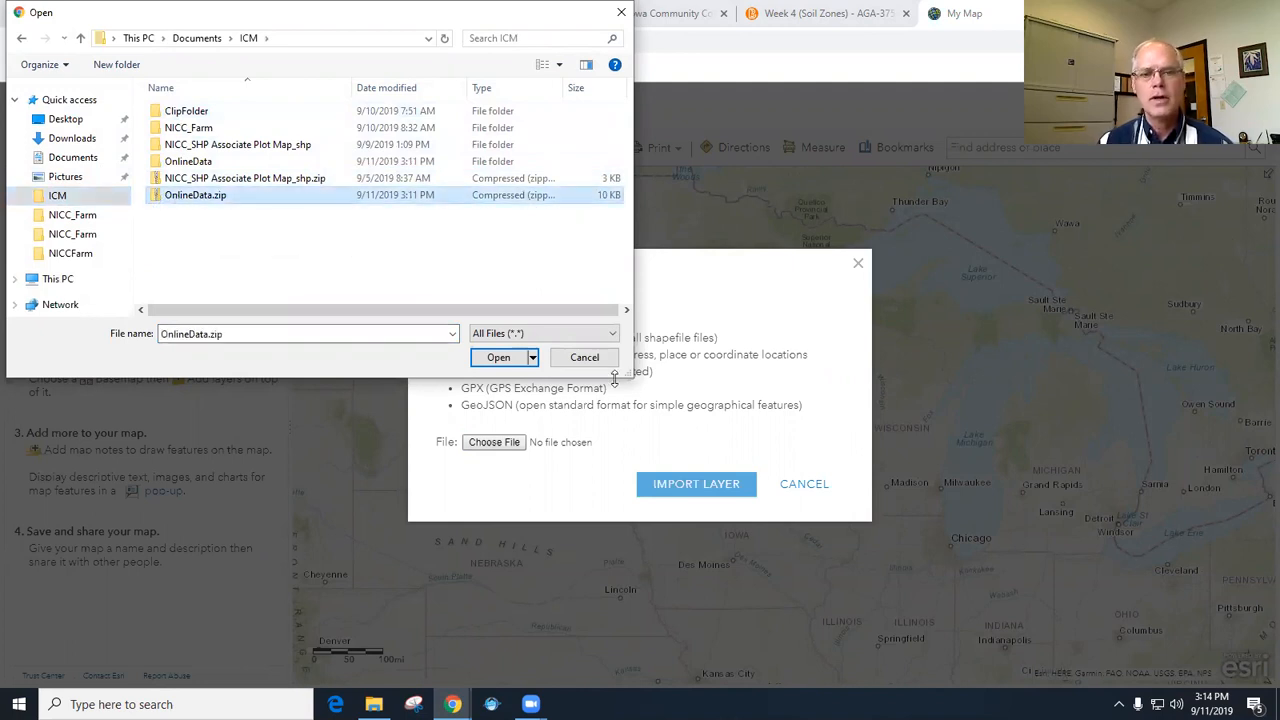
{"action": "left_click", "coordinate": [500, 358]}
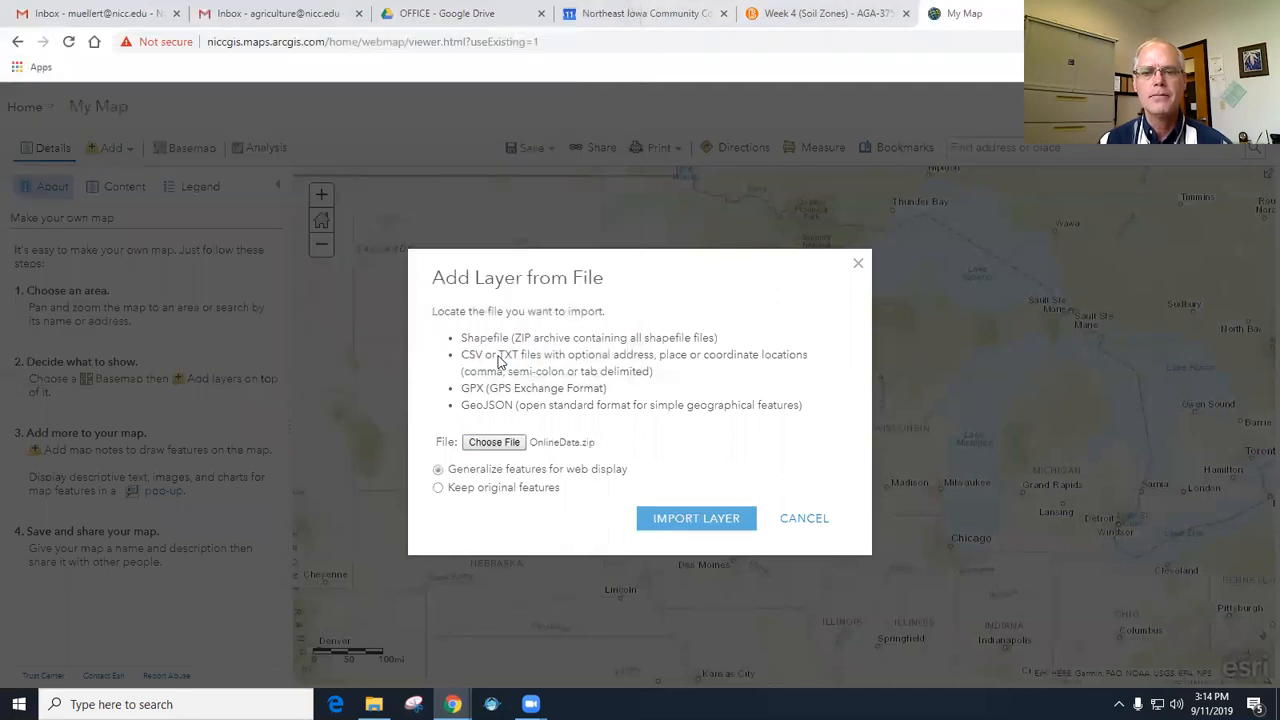
{"action": "left_click", "coordinate": [707, 524]}
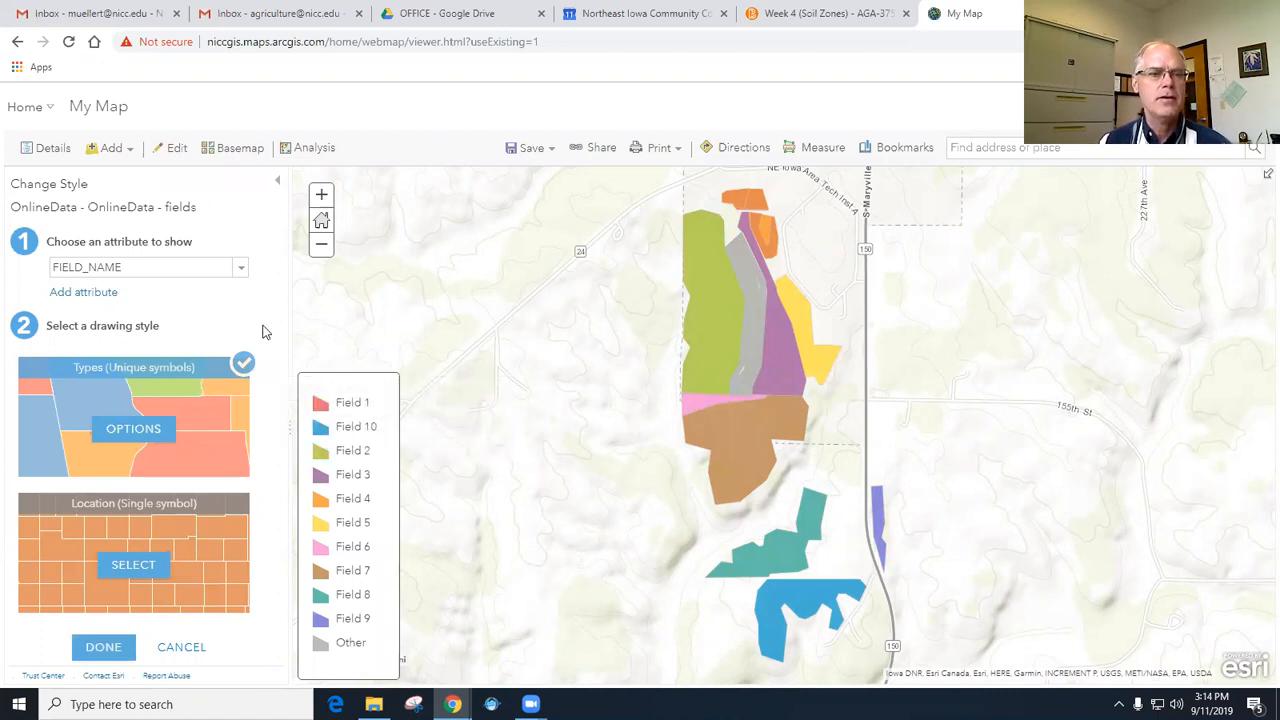
{"action": "left_click", "coordinate": [108, 648]}
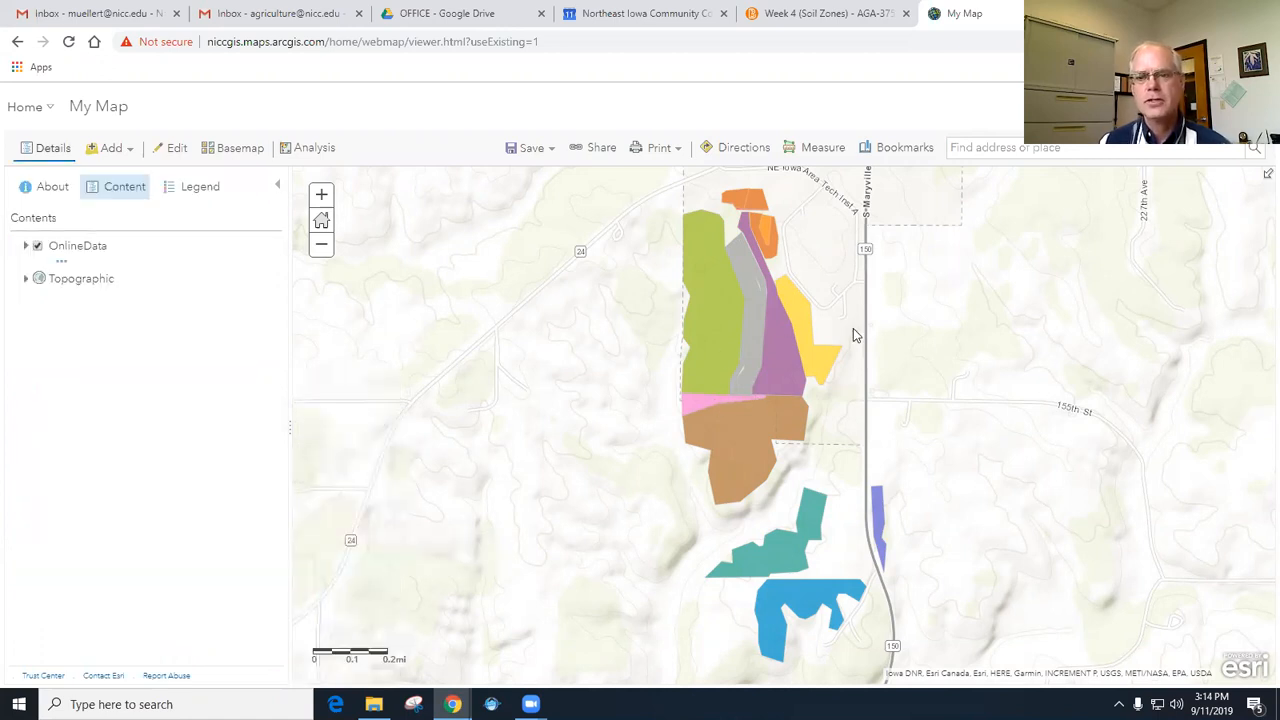
Expand the OnlineData layer group, hide its fields layer and bring the Soil Zones polygons into close view.
{"action": "left_click", "coordinate": [26, 246]}
{"action": "mouse_move", "coordinate": [157, 331]}
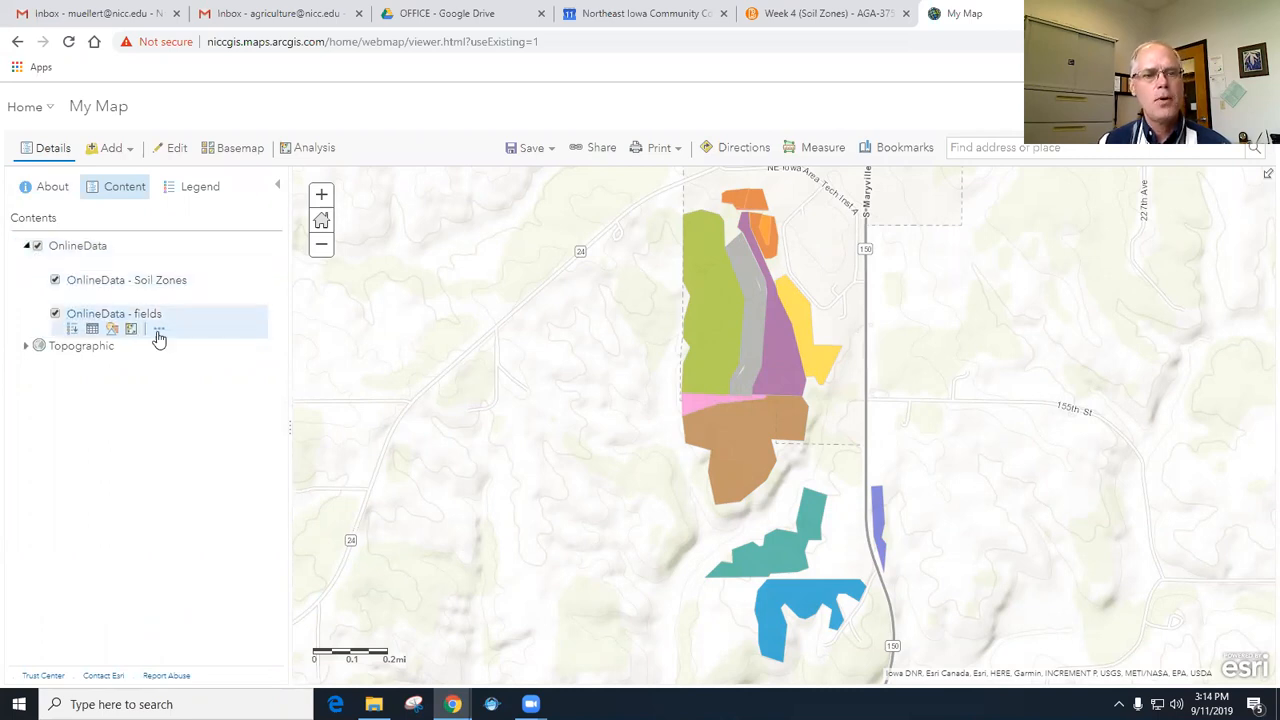
{"action": "mouse_move", "coordinate": [155, 292]}
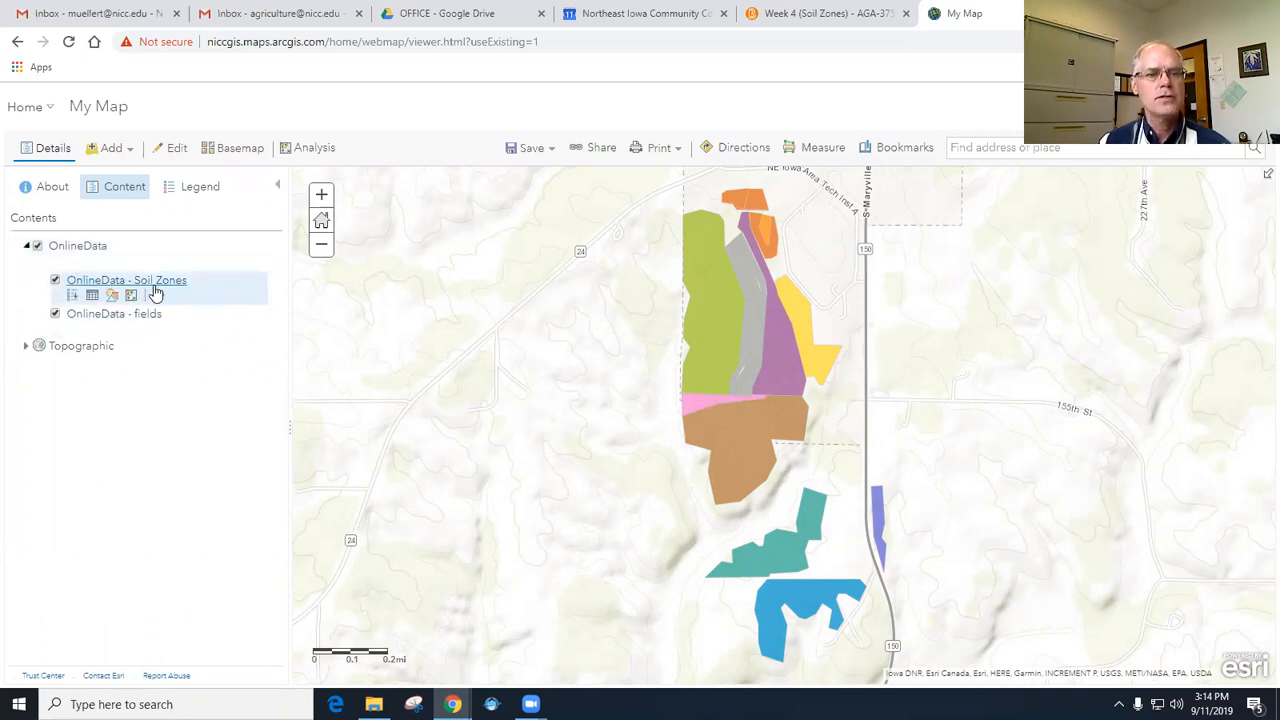
{"action": "left_click", "coordinate": [55, 314]}
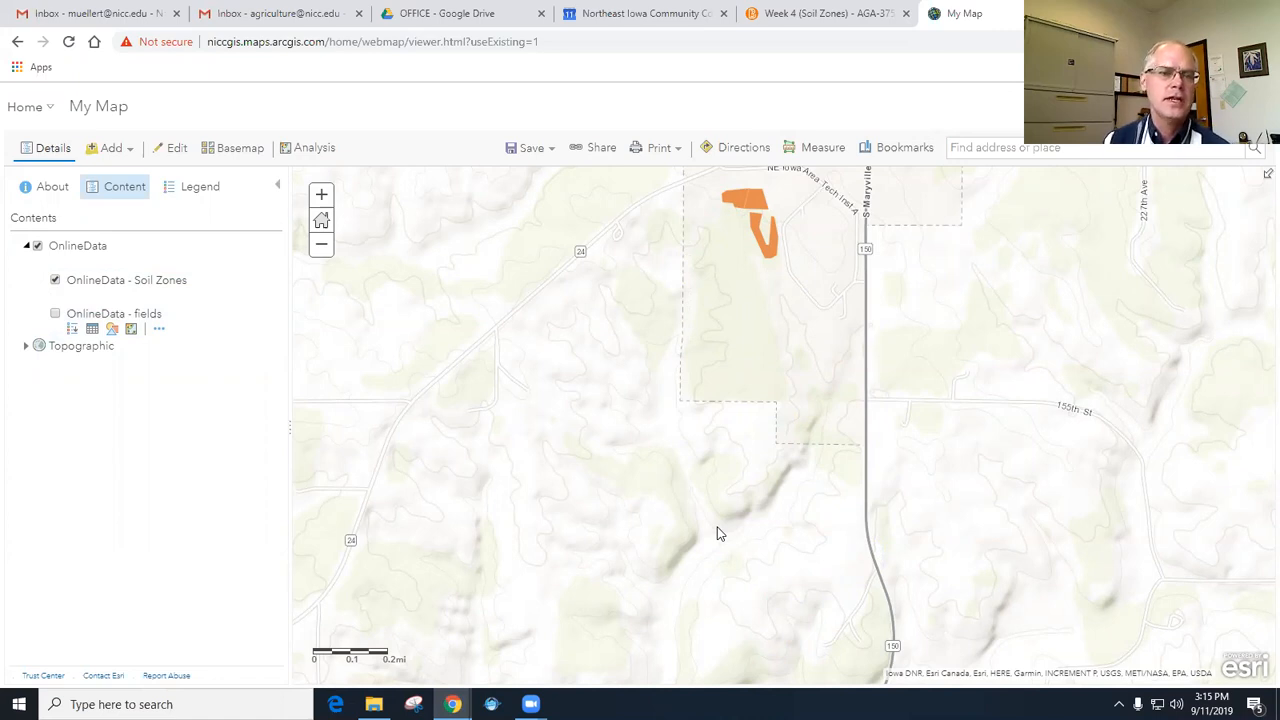
{"action": "left_click_drag", "start_coordinate": [748, 332], "coordinate": [634, 551]}
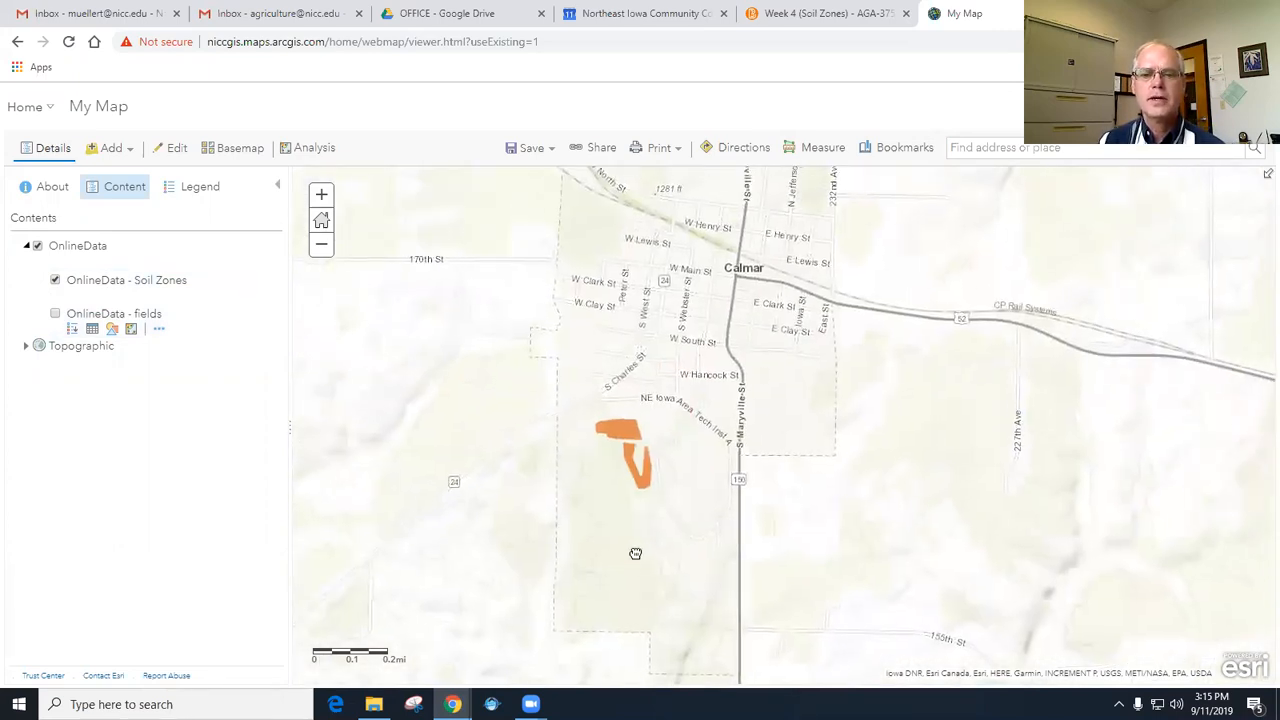
{"action": "left_click", "coordinate": [322, 195]}
{"action": "left_click", "coordinate": [322, 195]}
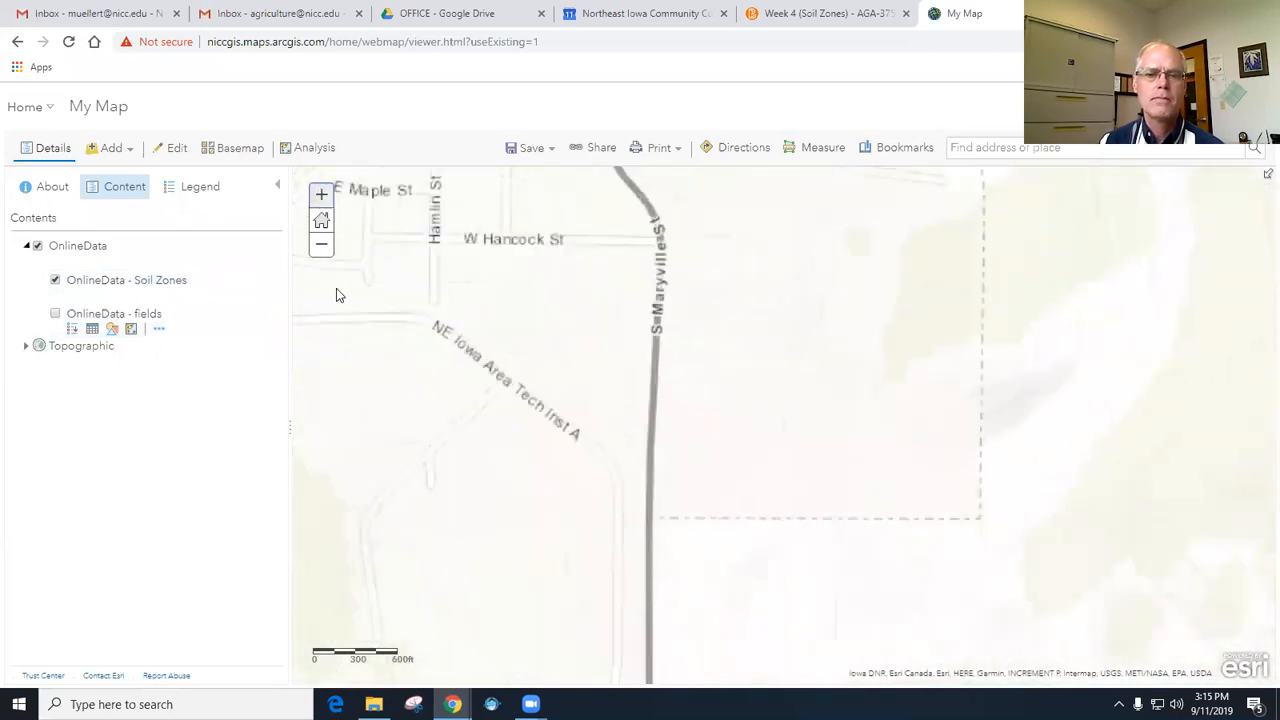
{"action": "left_click_drag", "start_coordinate": [455, 463], "coordinate": [726, 420]}
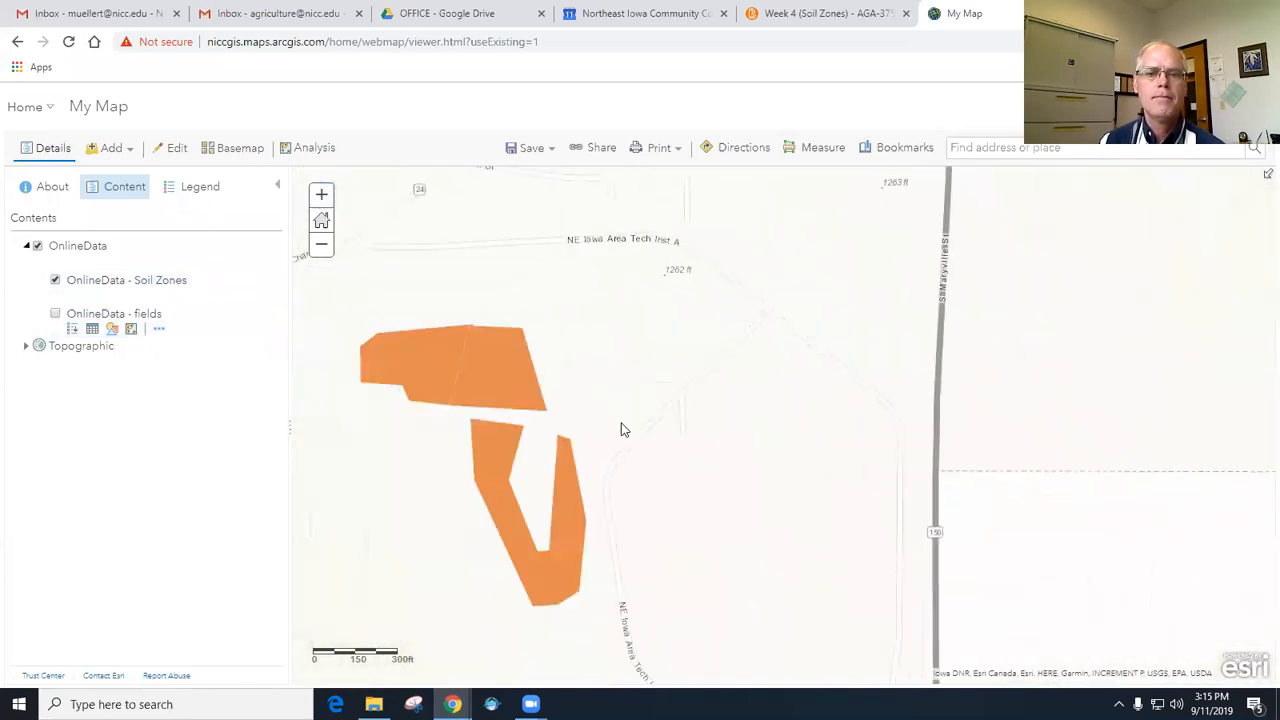
{"action": "left_click_drag", "start_coordinate": [623, 429], "coordinate": [674, 374]}
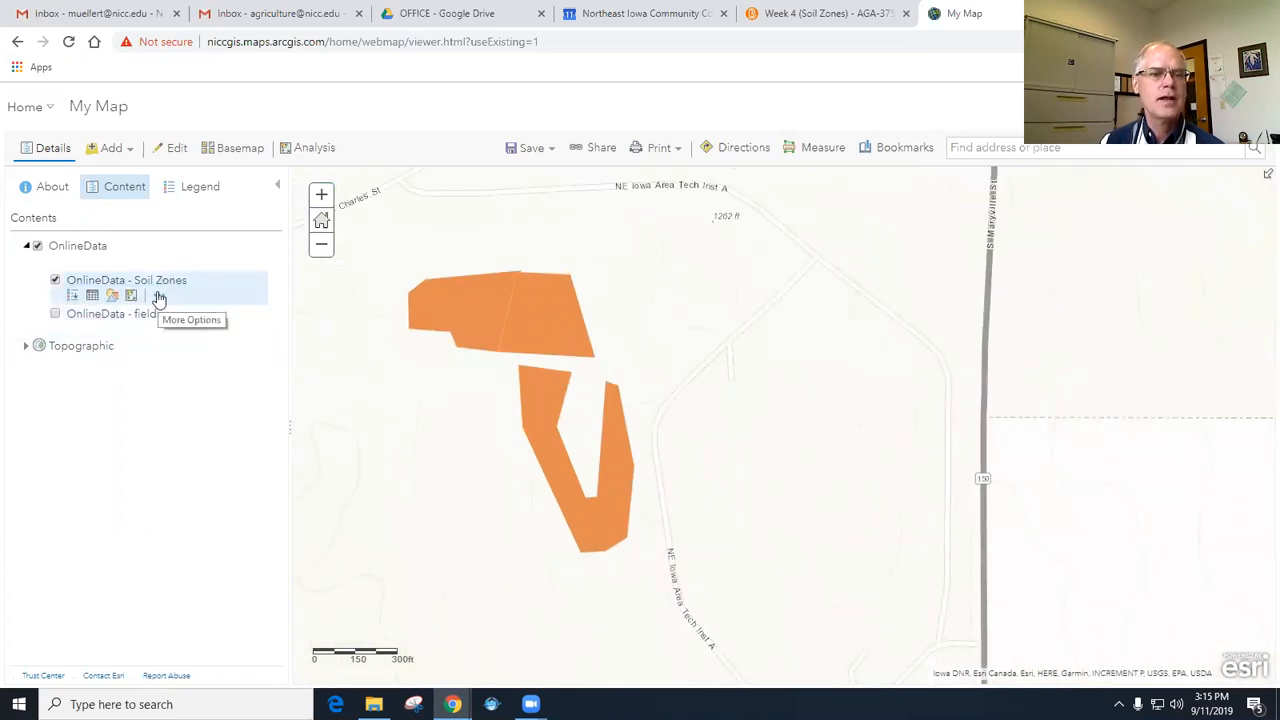
Create labels for the Soil Zones layer using the FEAT_NAME attribute in bold 13-point Arial.
{"action": "left_click", "coordinate": [160, 298]}
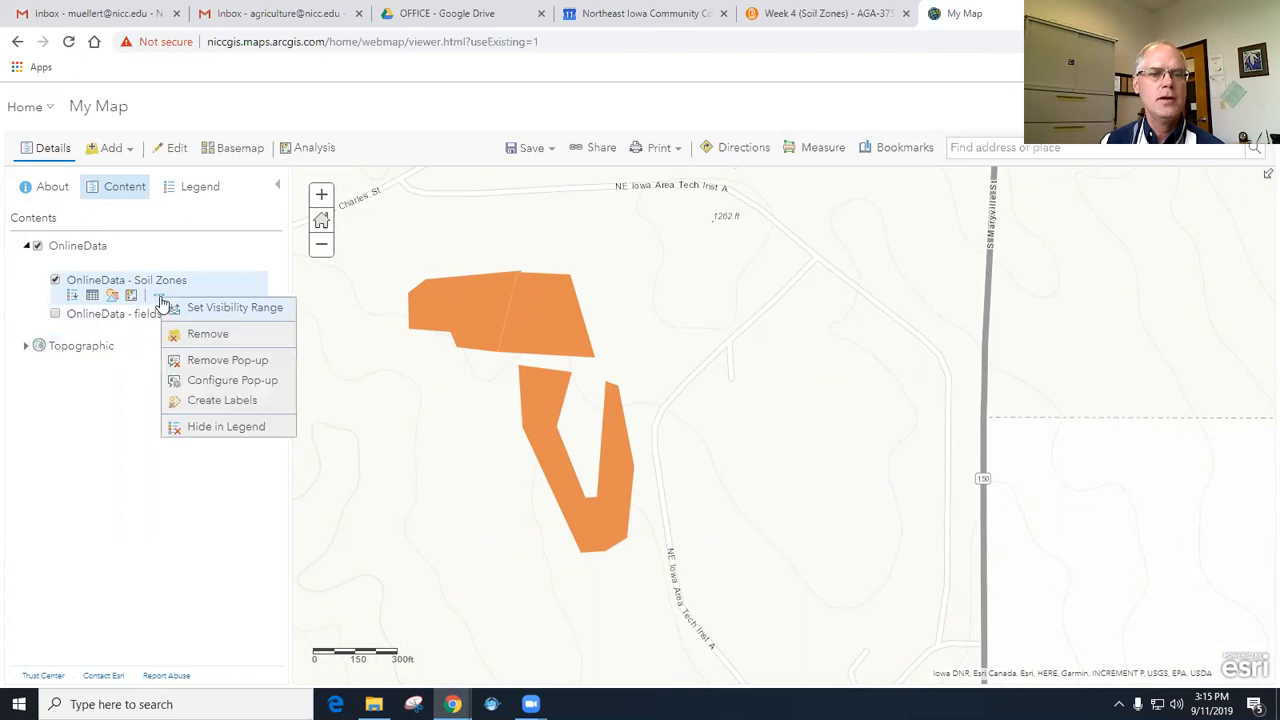
{"action": "left_click", "coordinate": [211, 401]}
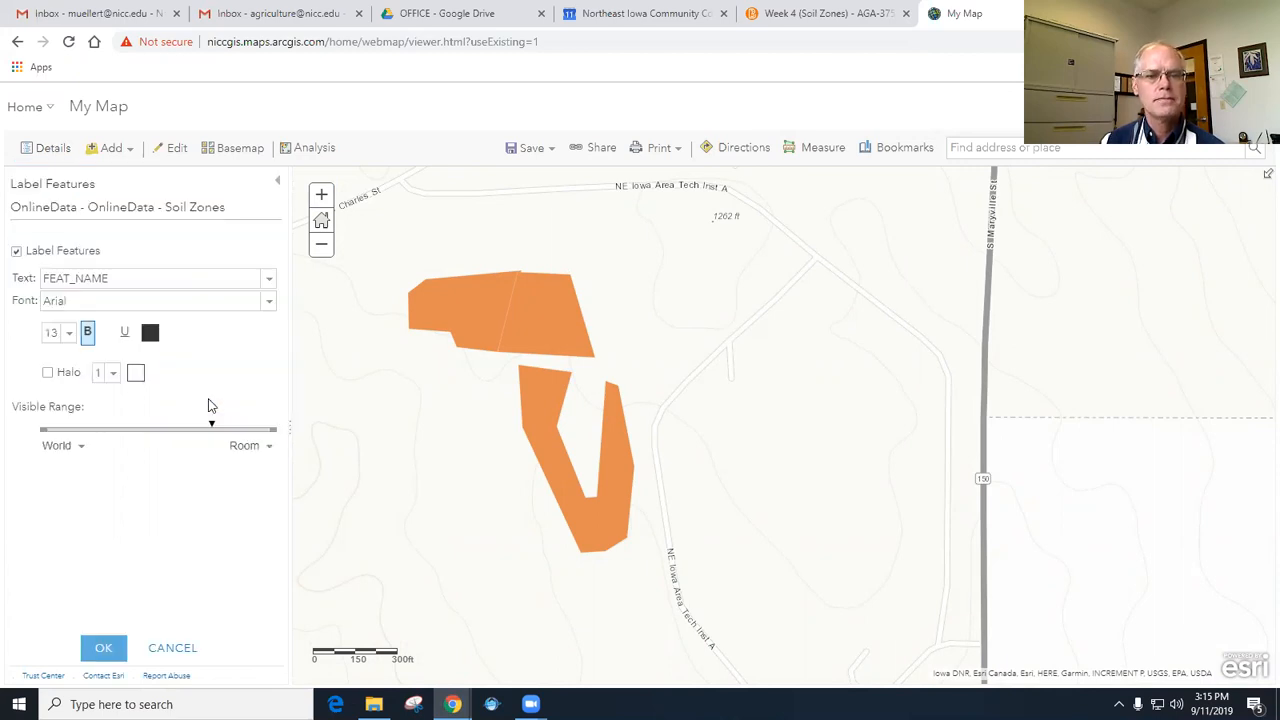
{"action": "left_click", "coordinate": [105, 650]}
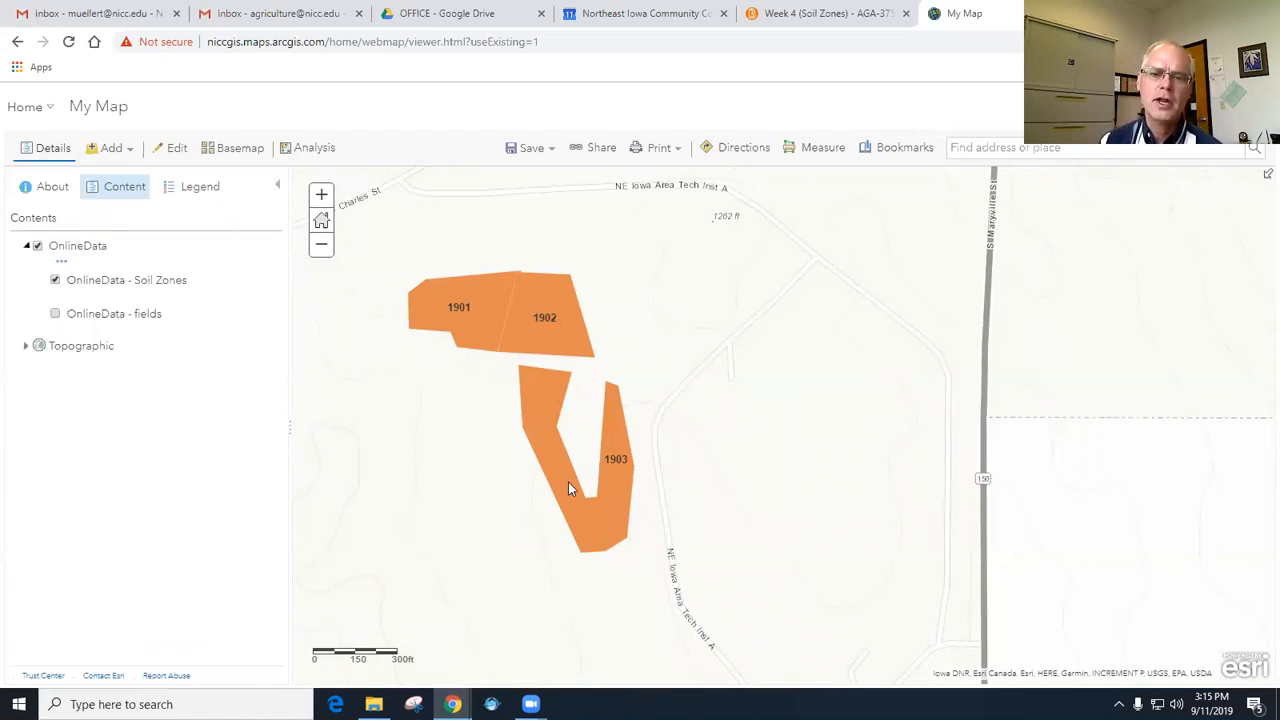
{"action": "left_click_drag", "start_coordinate": [474, 493], "coordinate": [549, 496]}
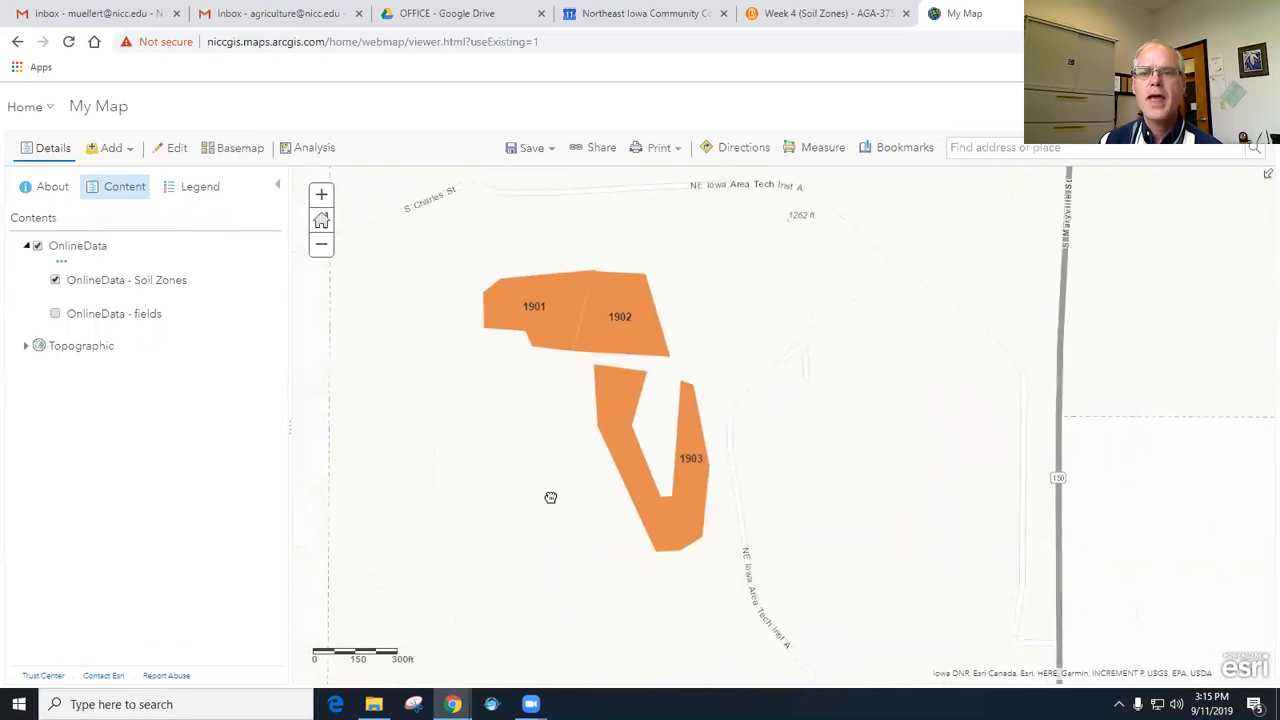
Start saving the map and title it with the author's first name followed by "Zone Map 2019".
{"action": "left_click", "coordinate": [532, 150]}
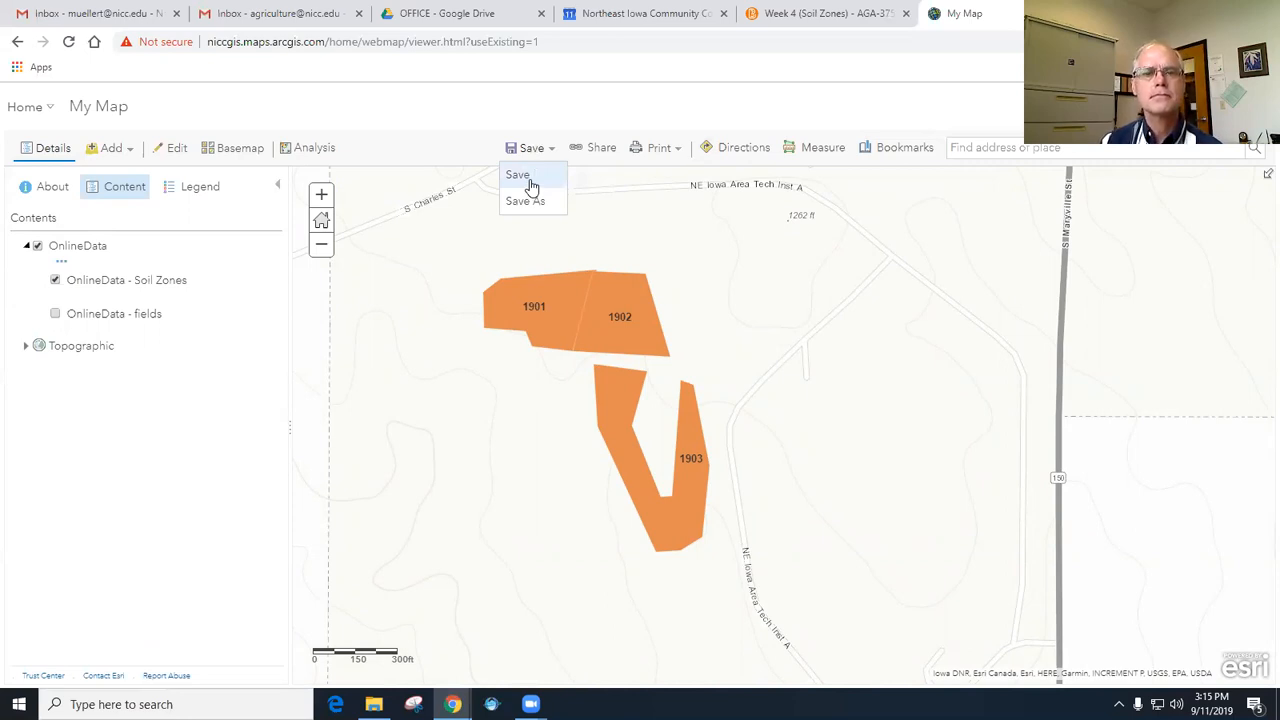
{"action": "left_click", "coordinate": [518, 176]}
{"action": "left_click", "coordinate": [669, 352]}
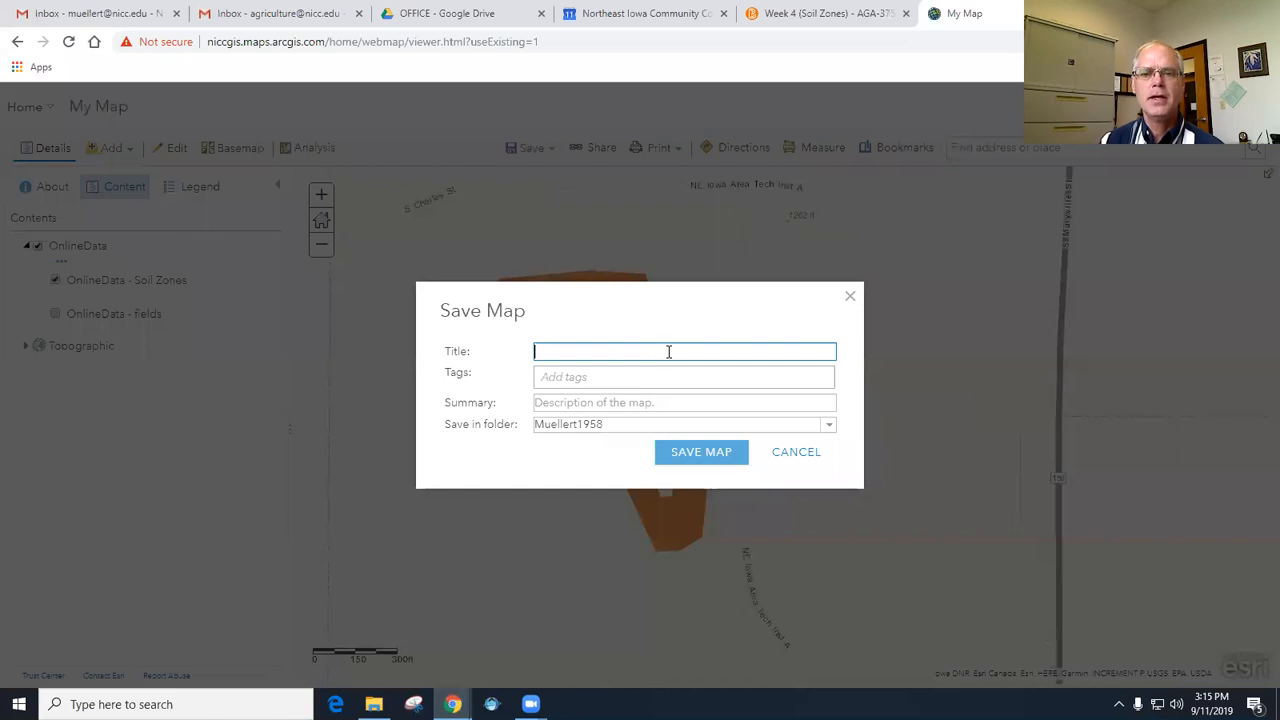
{"action": "type", "text": "Te"}
{"action": "type", "text": "ds"}
{"action": "type", "text": " Zone"}
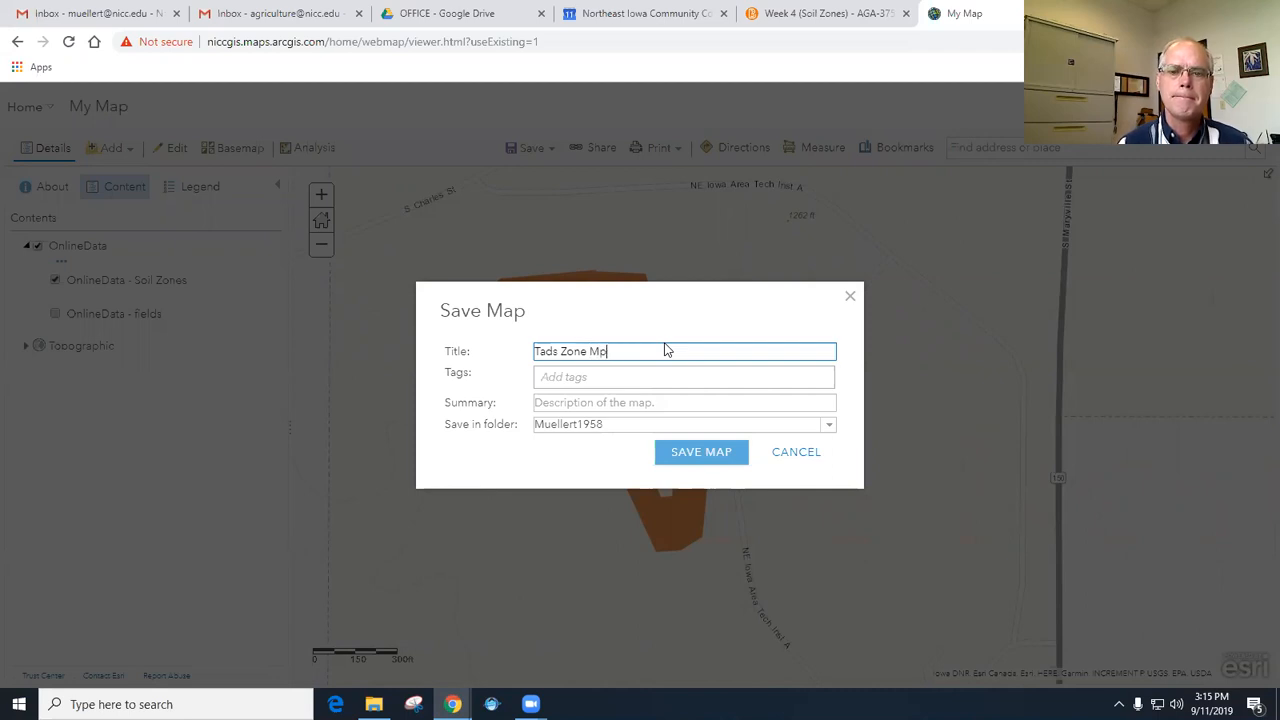
{"action": "type", "text": " Map2019"}
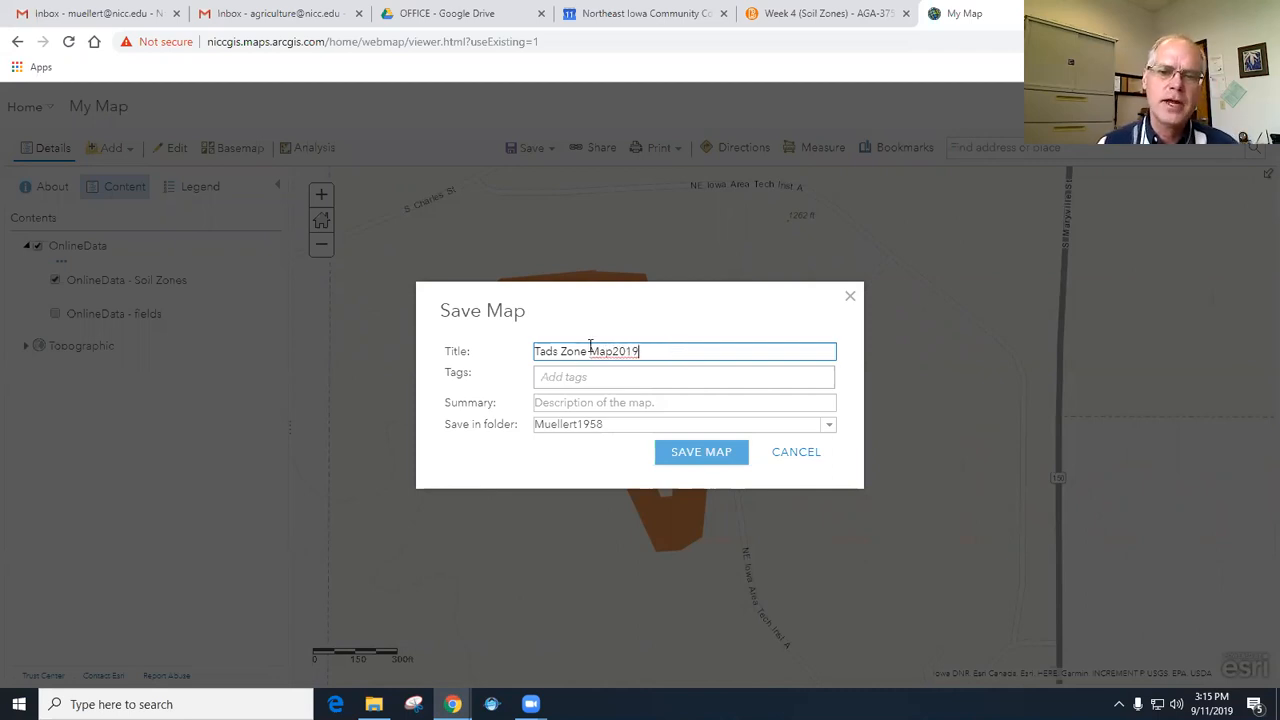
{"action": "left_click", "coordinate": [614, 351]}
Add the tags NICC and the author's first name, and save the map.
{"action": "left_click", "coordinate": [635, 376]}
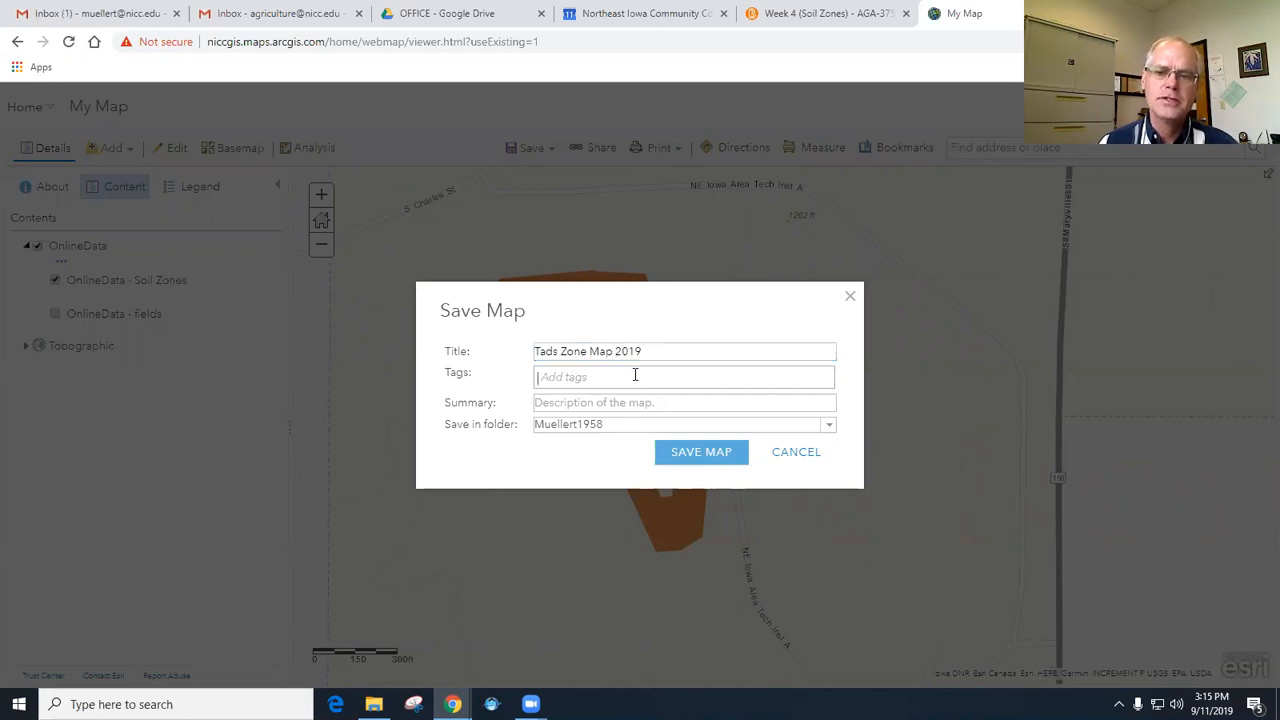
{"action": "type", "text": "NICC"}
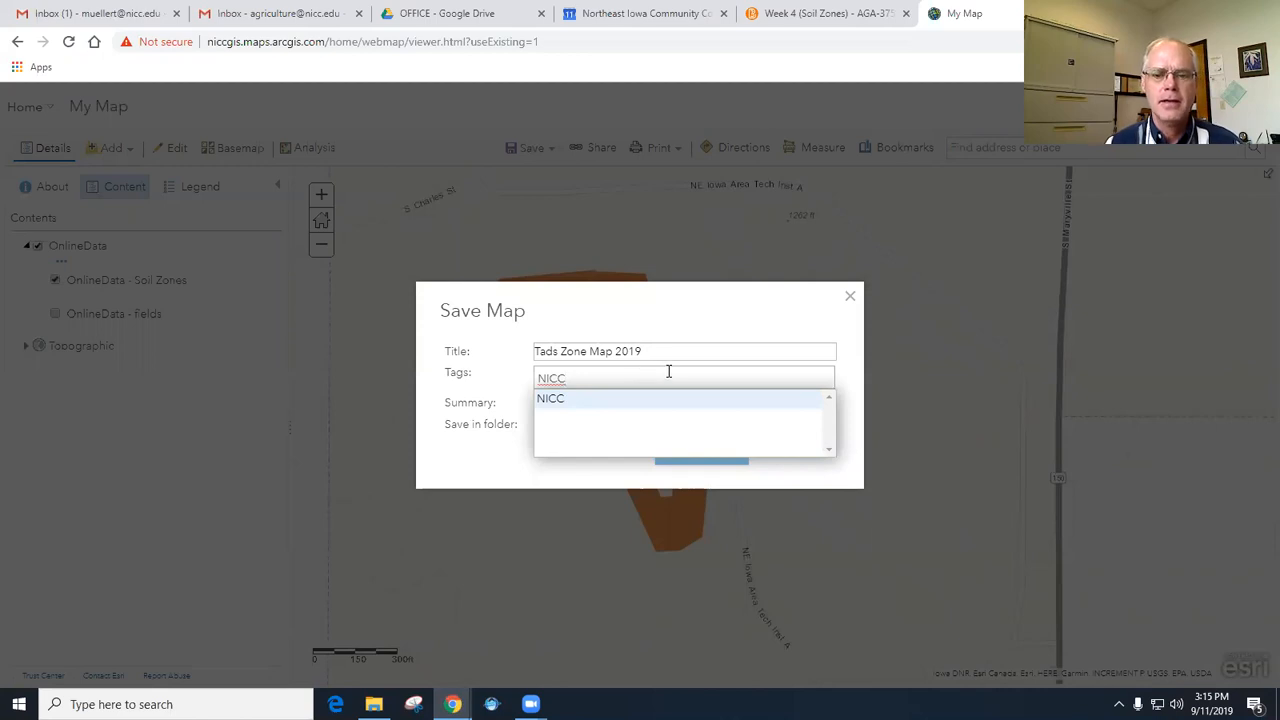
{"action": "type", "text": ", "}
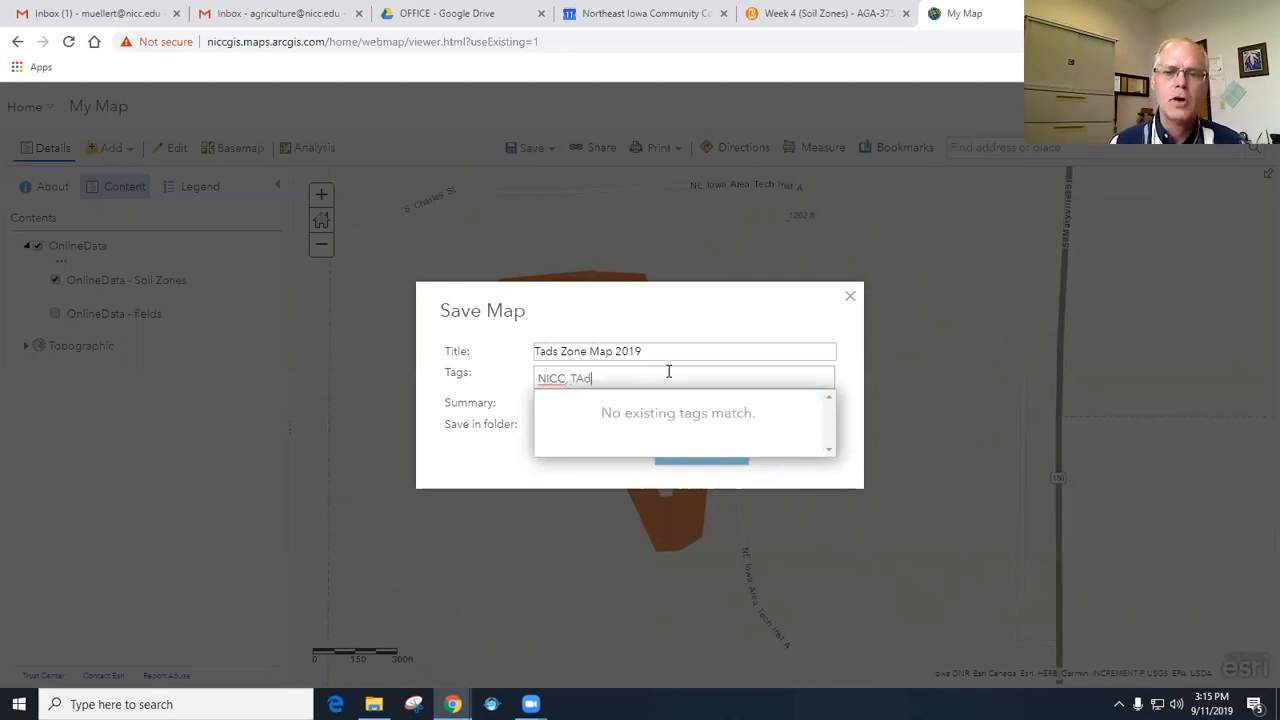
{"action": "type", "text": "Tad"}
{"action": "left_click", "coordinate": [487, 466]}
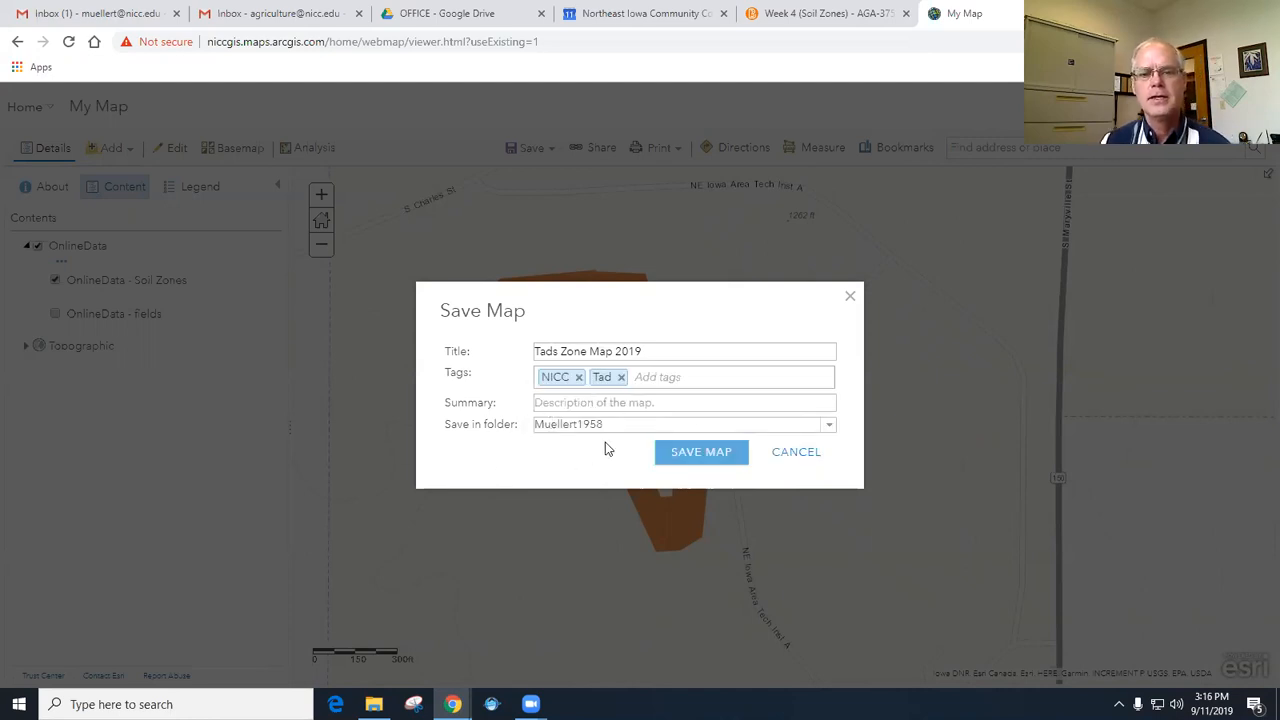
{"action": "left_click", "coordinate": [698, 458]}
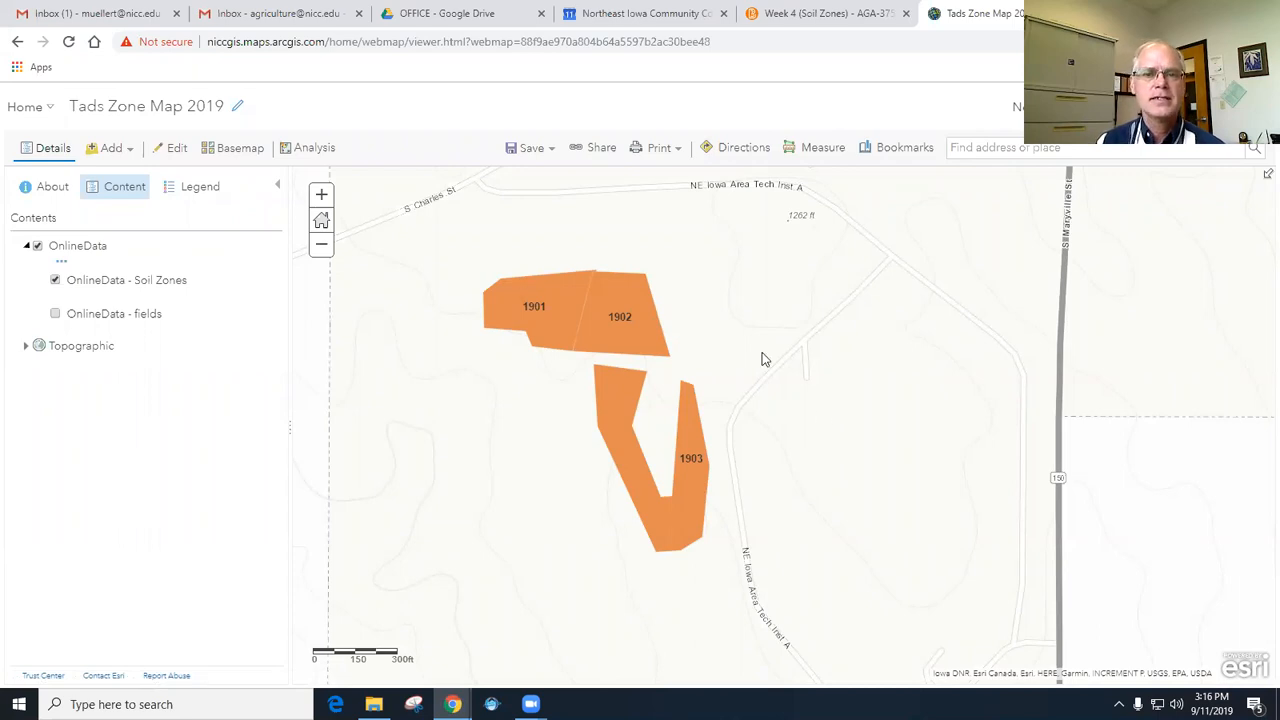
Share the saved map with Everyone (public) and Northeast Iowa Community College GIS.
{"action": "left_click", "coordinate": [601, 152]}
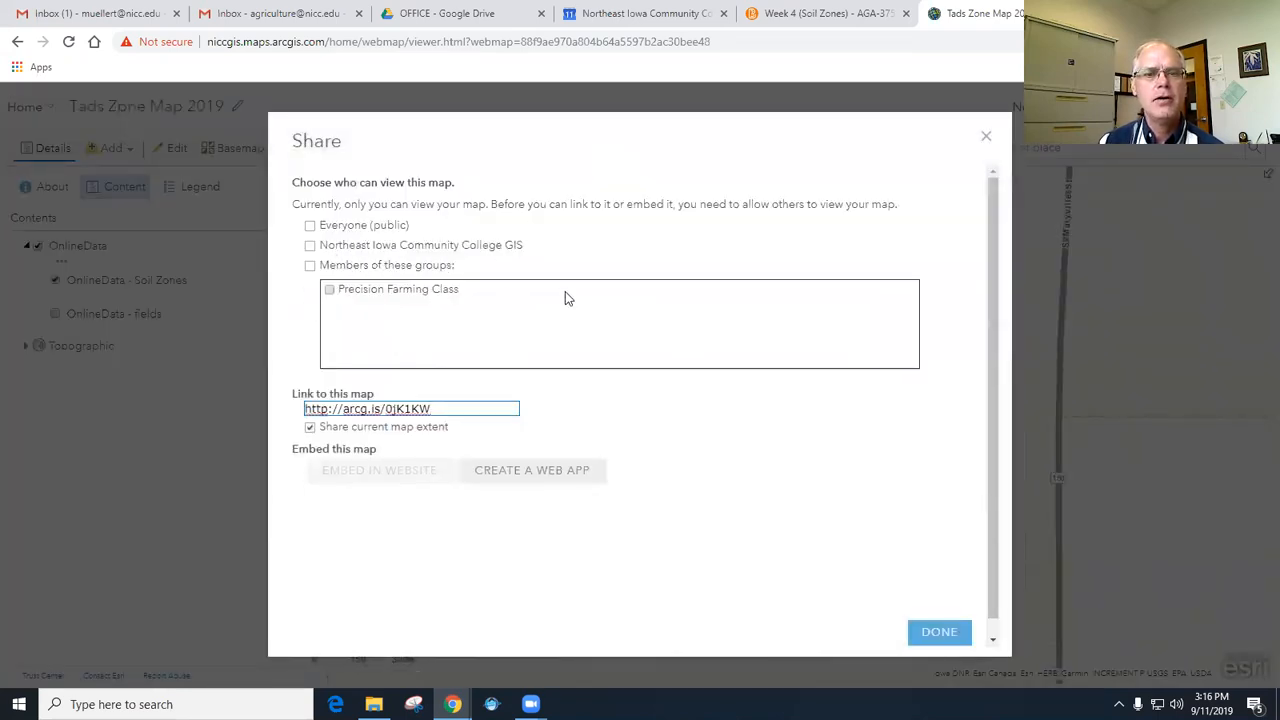
{"action": "left_click", "coordinate": [310, 226]}
{"action": "left_click", "coordinate": [310, 226]}
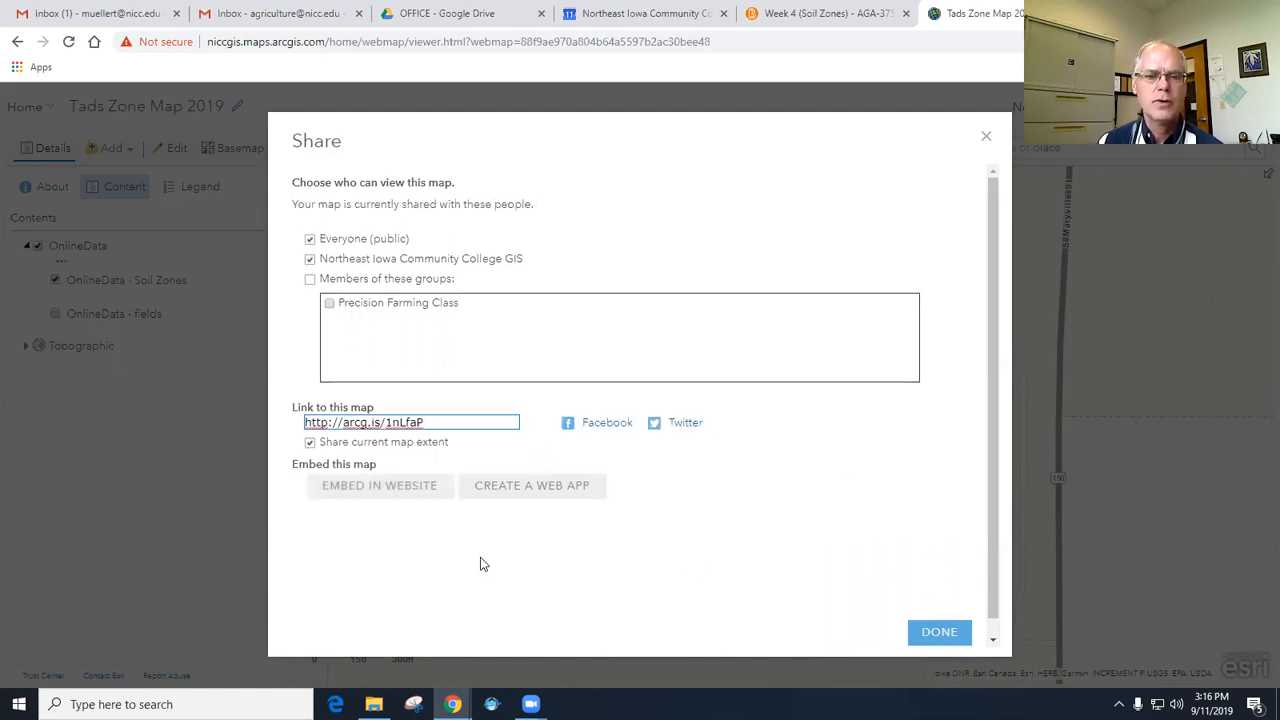
{"action": "left_click", "coordinate": [942, 644]}
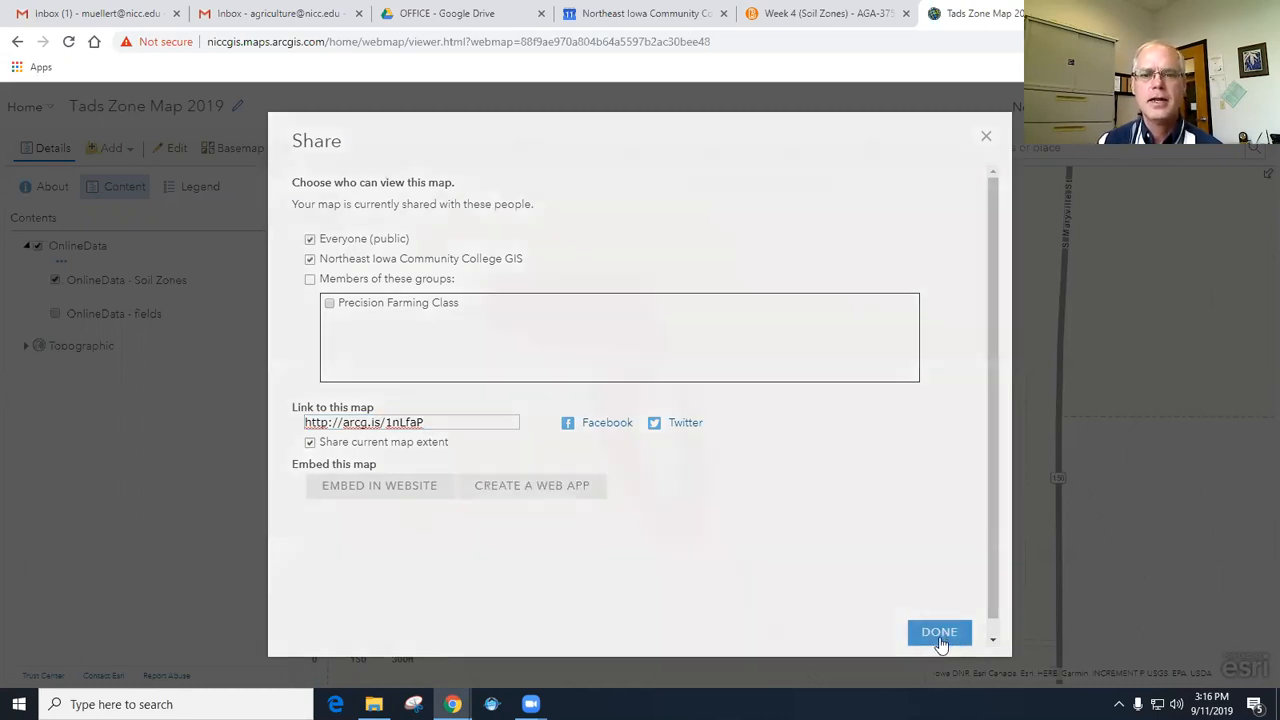